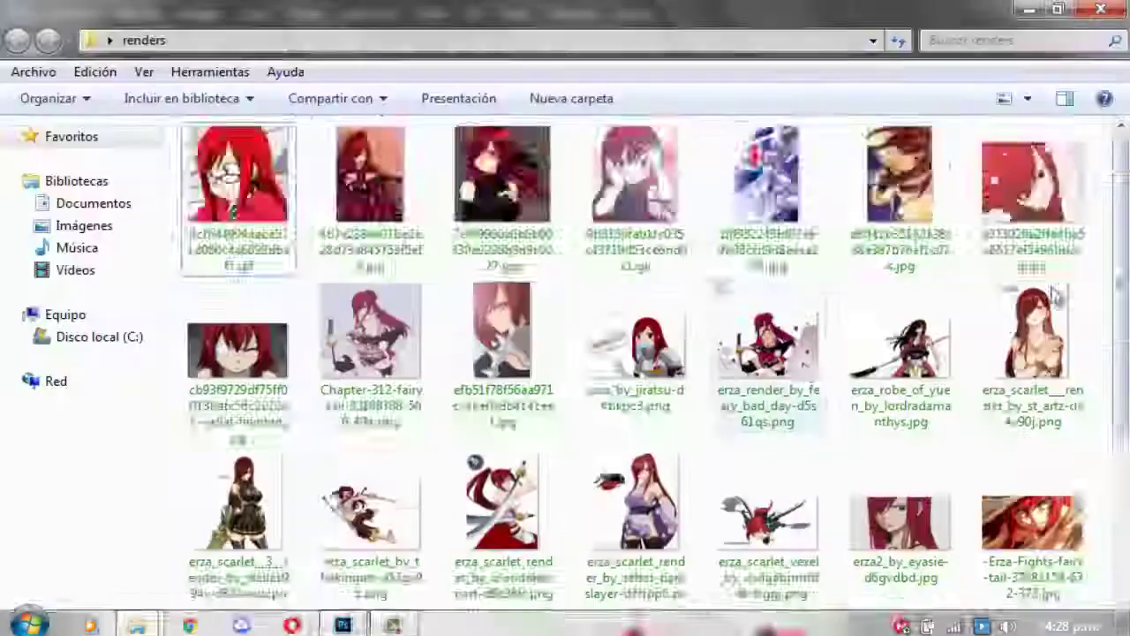
- Place the erza_robe_of_yuen render on the banner and erase its white background strips
{"action": "scroll", "coordinate": [671, 354], "scroll_direction": "down", "scroll_amount": 3}
{"action": "left_click_drag", "start_coordinate": [896, 177], "coordinate": [457, 446]}
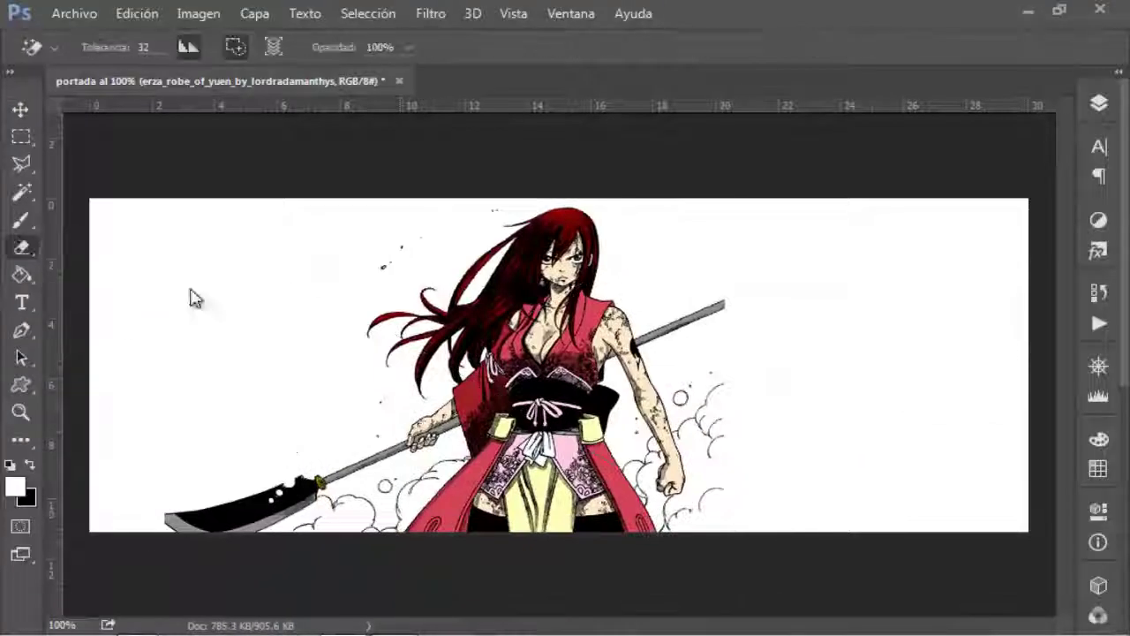
{"action": "key", "text": "shift+e"}
{"action": "right_click", "coordinate": [274, 300]}
{"action": "key", "text": "Escape"}
{"action": "left_click", "coordinate": [96, 292]}
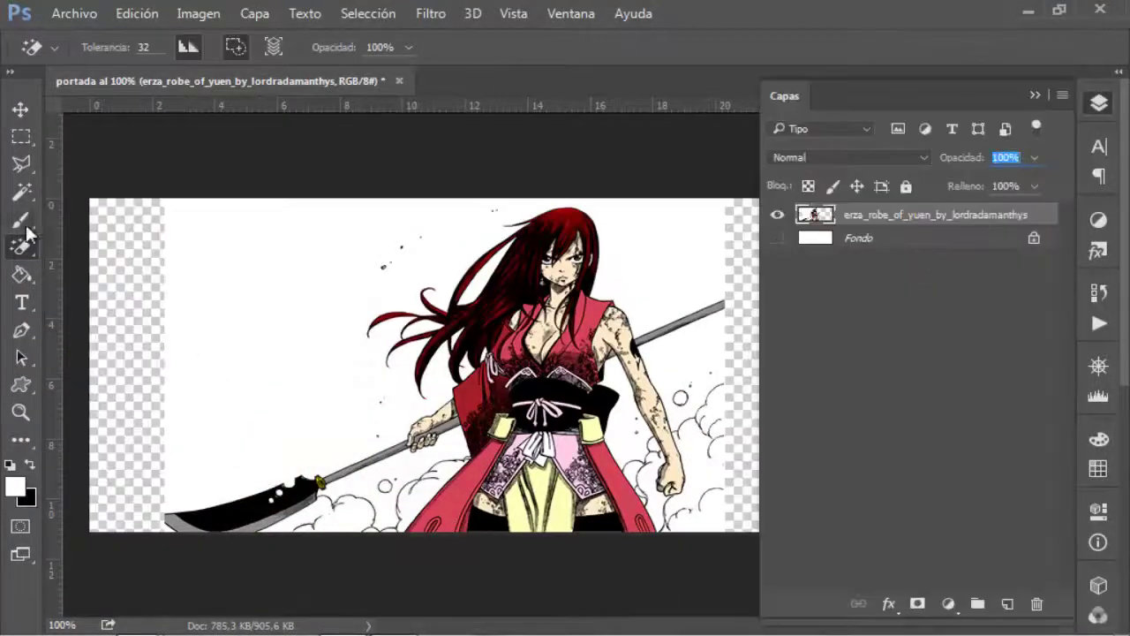
- Bring the Fairy Tail Erza render into the banner and stretch the texture taller to cover it
{"action": "key", "text": "v"}
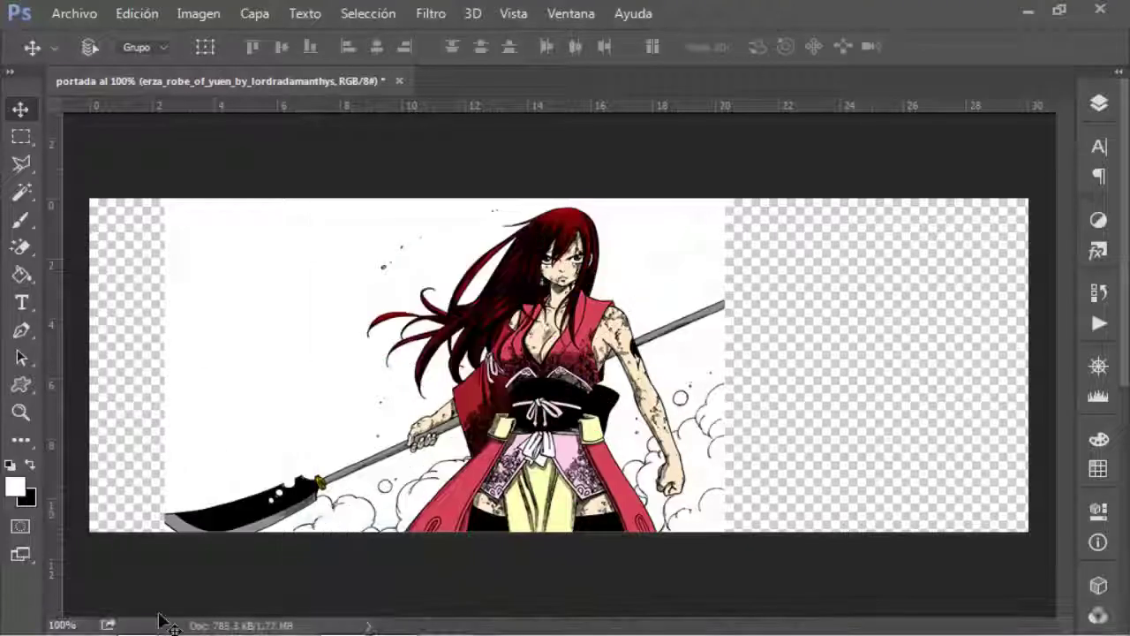
{"action": "left_click", "coordinate": [159, 621]}
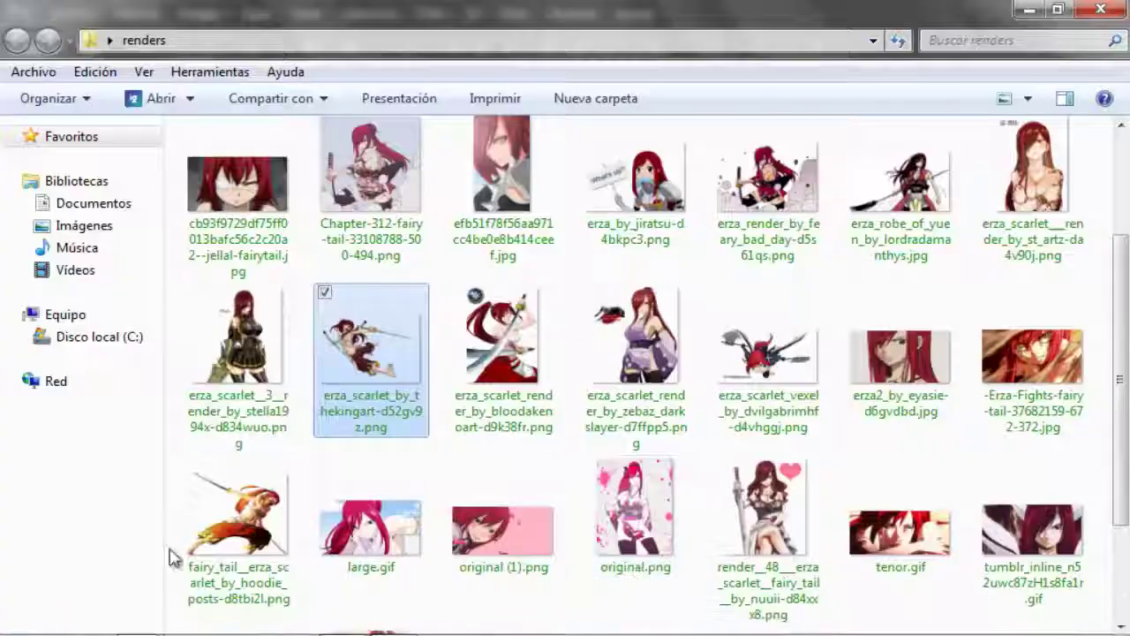
{"action": "left_click_drag", "start_coordinate": [222, 560], "coordinate": [565, 371]}
{"action": "key", "text": "Return"}
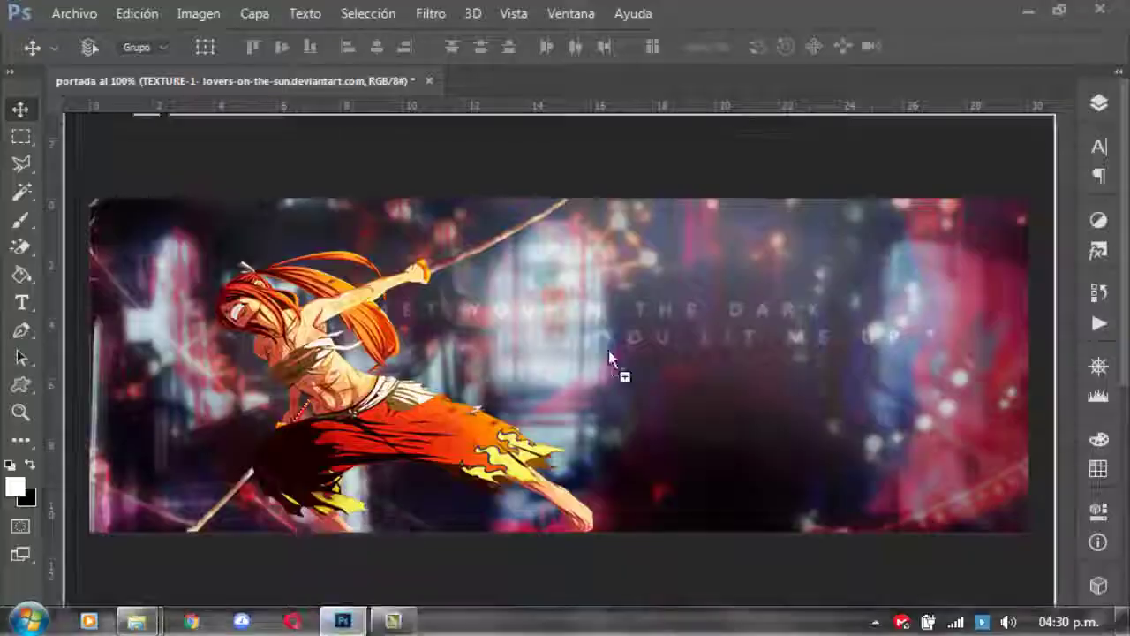
{"action": "left_click_drag", "start_coordinate": [384, 48], "coordinate": [406, 53]}
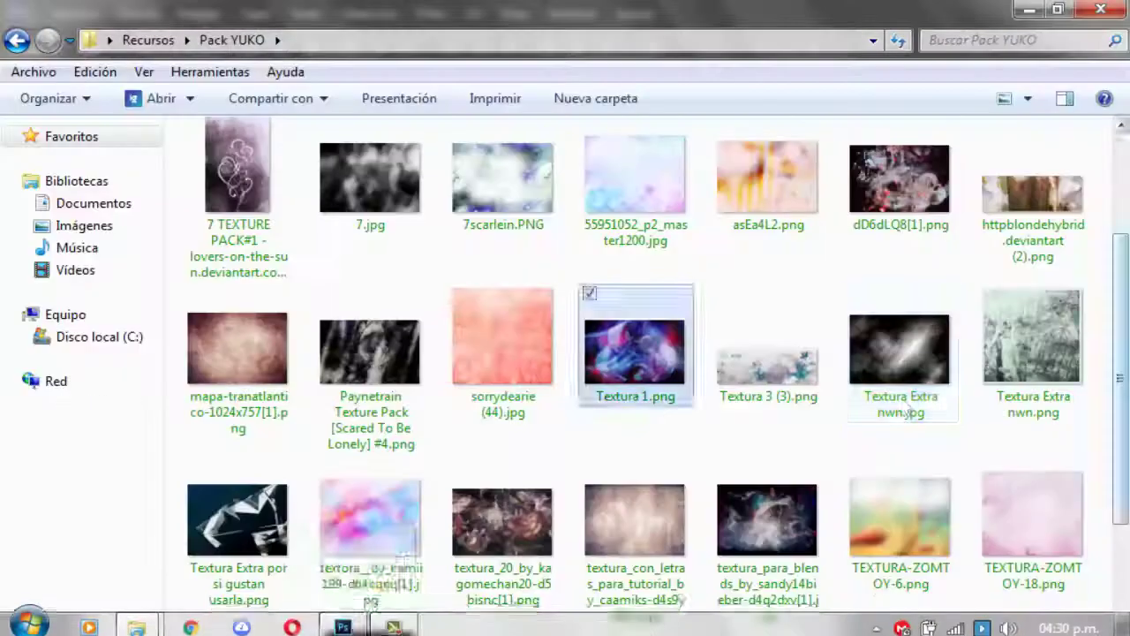
- Scroll down through the Layers panel to reach the texture layers
{"action": "scroll", "coordinate": [831, 163], "scroll_direction": "down", "scroll_amount": 2}
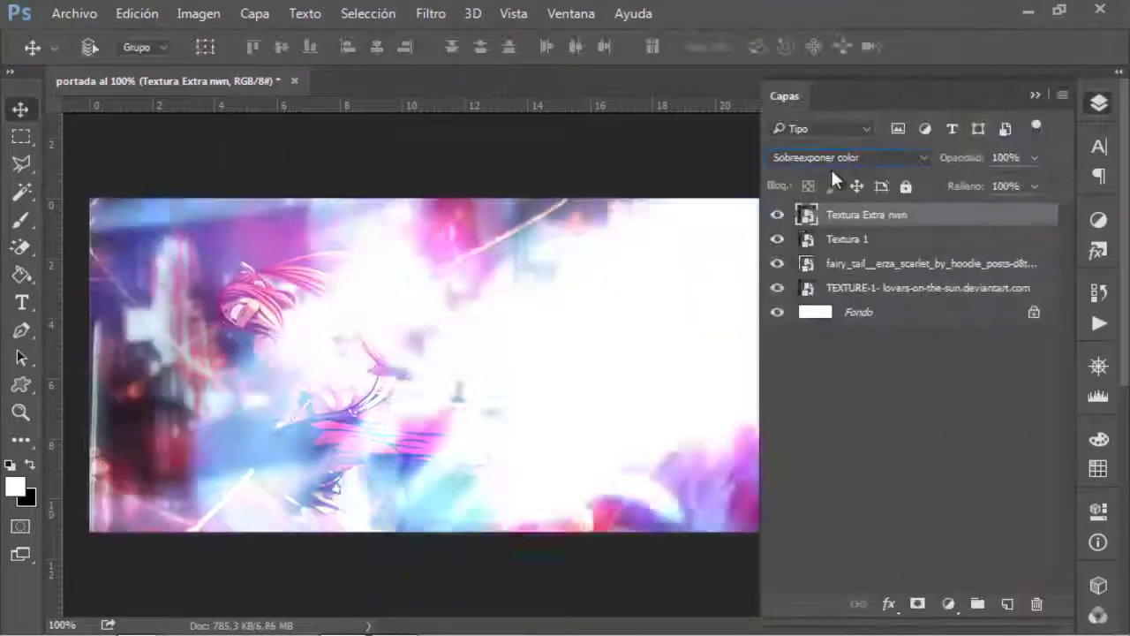
{"action": "scroll", "coordinate": [831, 163], "scroll_direction": "down", "scroll_amount": 1}
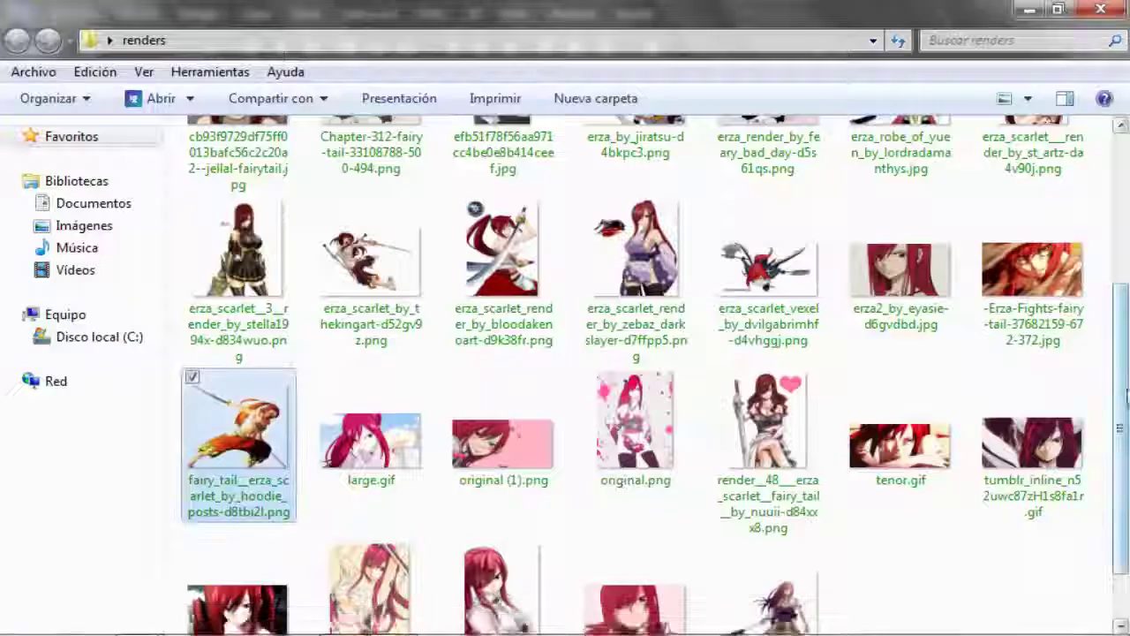
- Open tenor.gif as its own document and pick a different frame layer
{"action": "left_click_drag", "start_coordinate": [901, 389], "coordinate": [433, 623]}
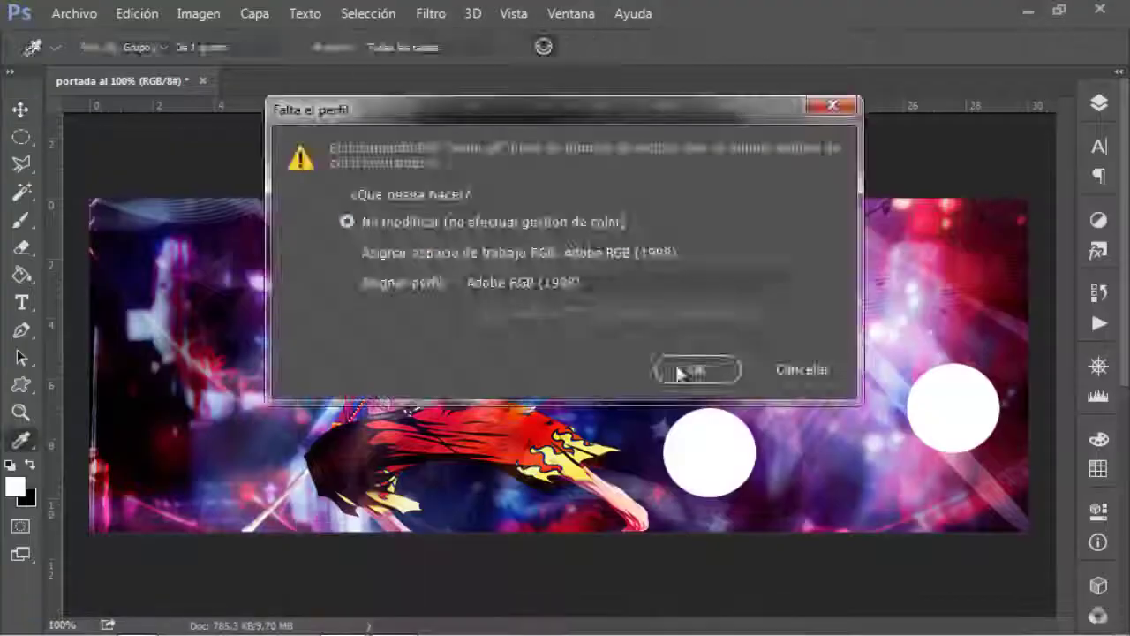
{"action": "left_click", "coordinate": [694, 368]}
{"action": "left_click", "coordinate": [1099, 103]}
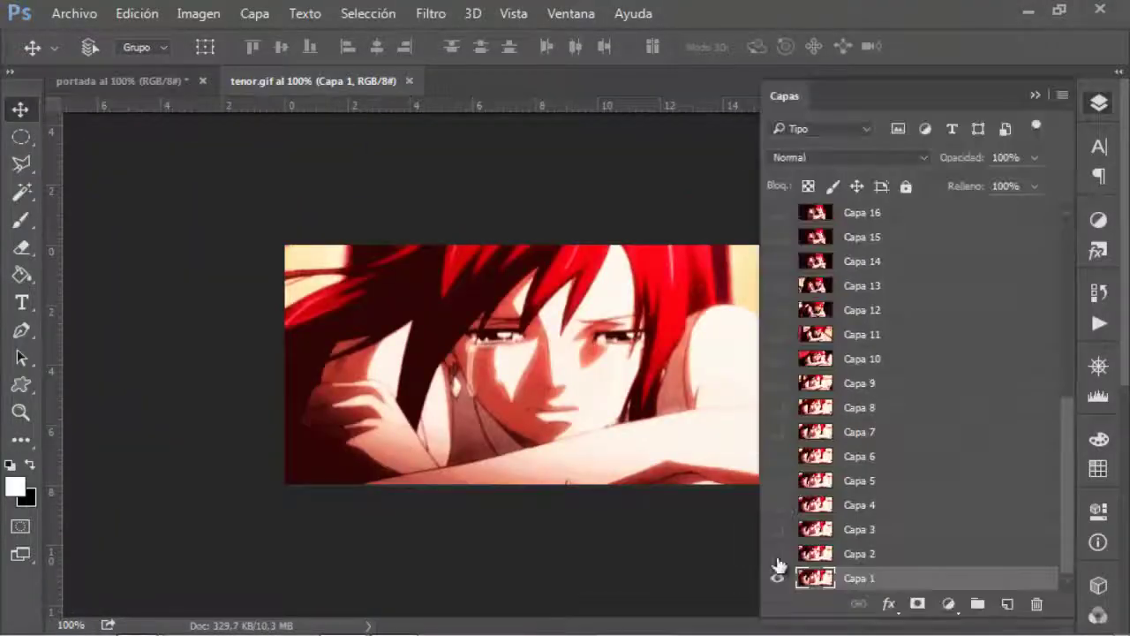
{"action": "left_click", "coordinate": [778, 288]}
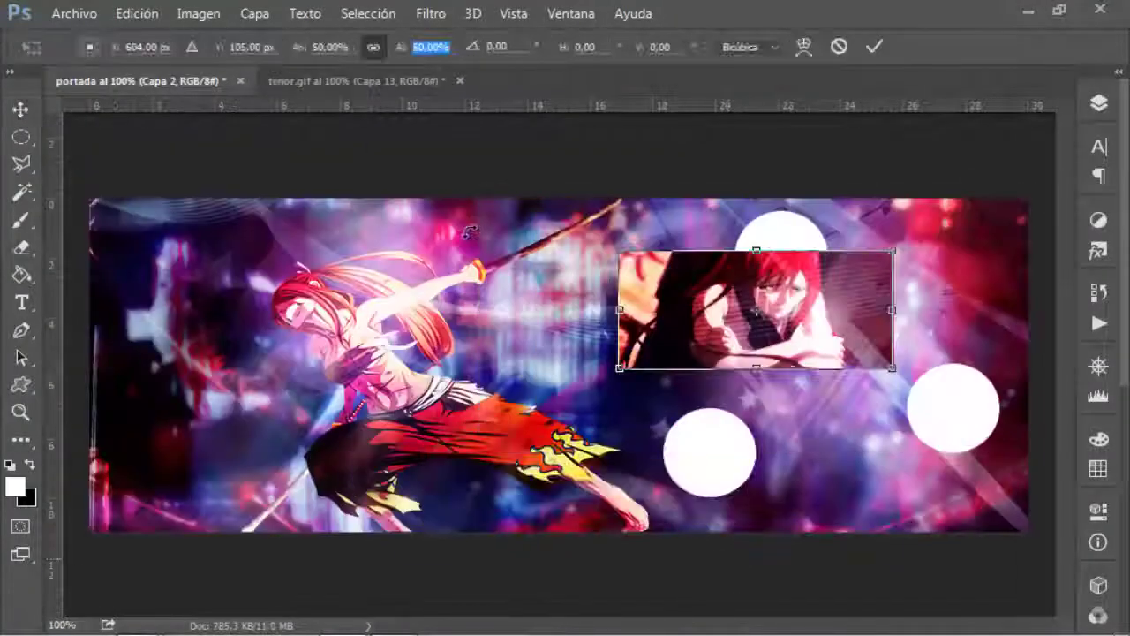
- Bring the gif frame into the banner, clip it inside the top white circle, and resize it
{"action": "left_click_drag", "start_coordinate": [781, 297], "coordinate": [793, 250]}
{"action": "key", "text": "F7"}
{"action": "right_click", "coordinate": [859, 288]}
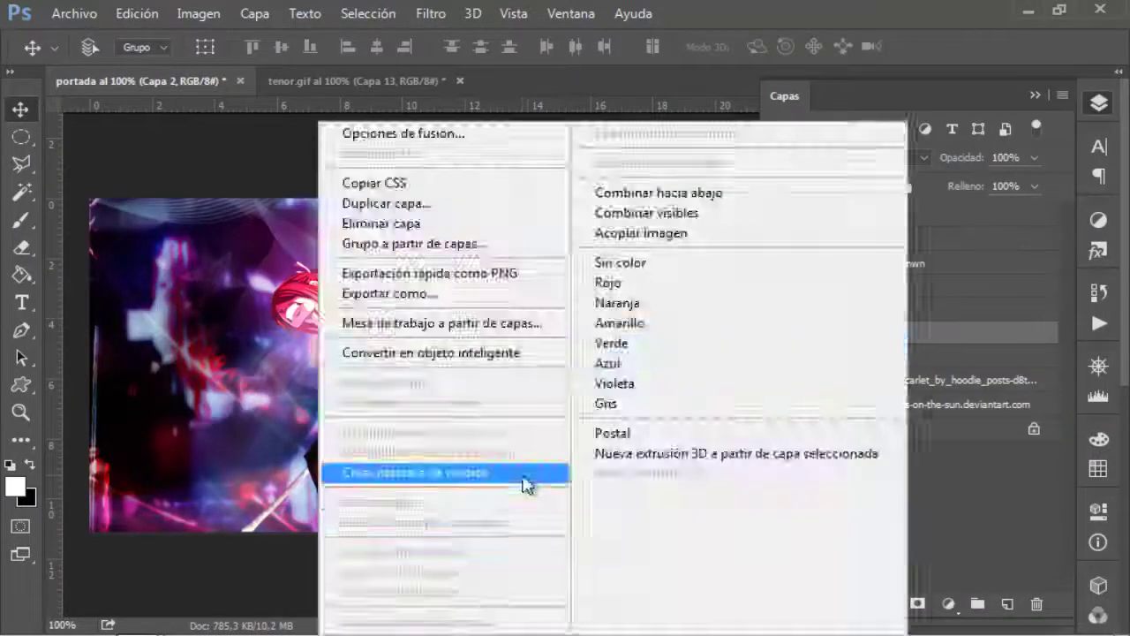
{"action": "left_click", "coordinate": [524, 480]}
{"action": "left_click", "coordinate": [1100, 103]}
{"action": "left_click", "coordinate": [936, 328]}
{"action": "key", "text": "ctrl+t"}
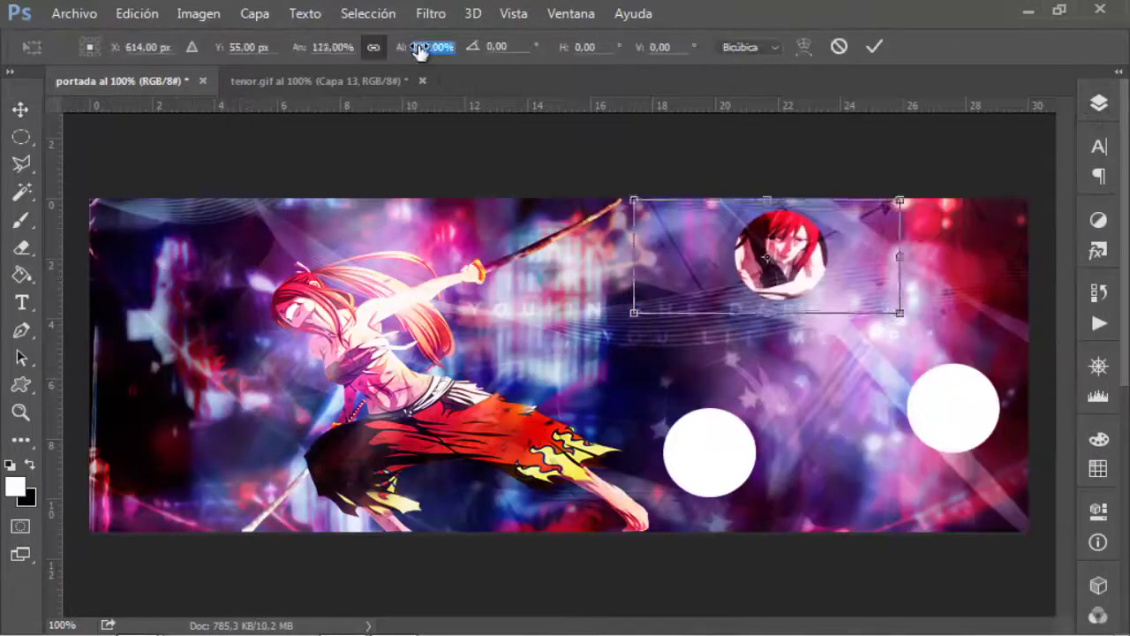
{"action": "key", "text": "Return"}
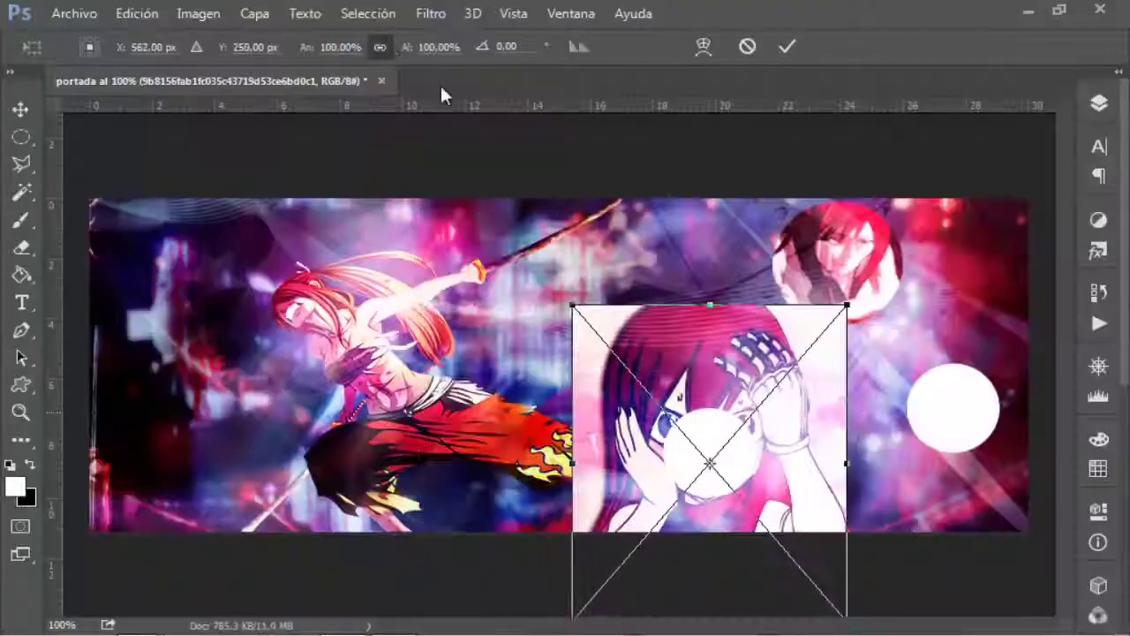
- Clip the placed Erza image into the lower white circle and move it up-left onto Erza
{"action": "key", "text": "Return"}
{"action": "key", "text": "ctrl+t"}
{"action": "key", "text": "Return"}
{"action": "key", "text": "F7"}
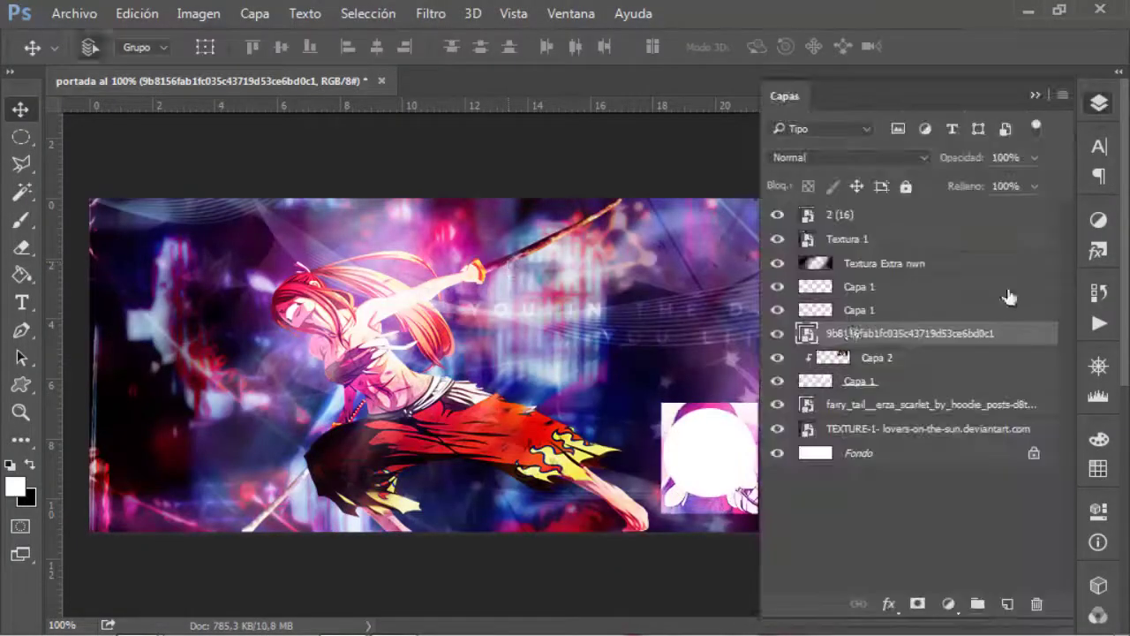
{"action": "right_click", "coordinate": [883, 310]}
{"action": "left_click", "coordinate": [389, 560]}
{"action": "key", "text": "ctrl+t"}
{"action": "key", "text": "F7"}
{"action": "left_click", "coordinate": [432, 46]}
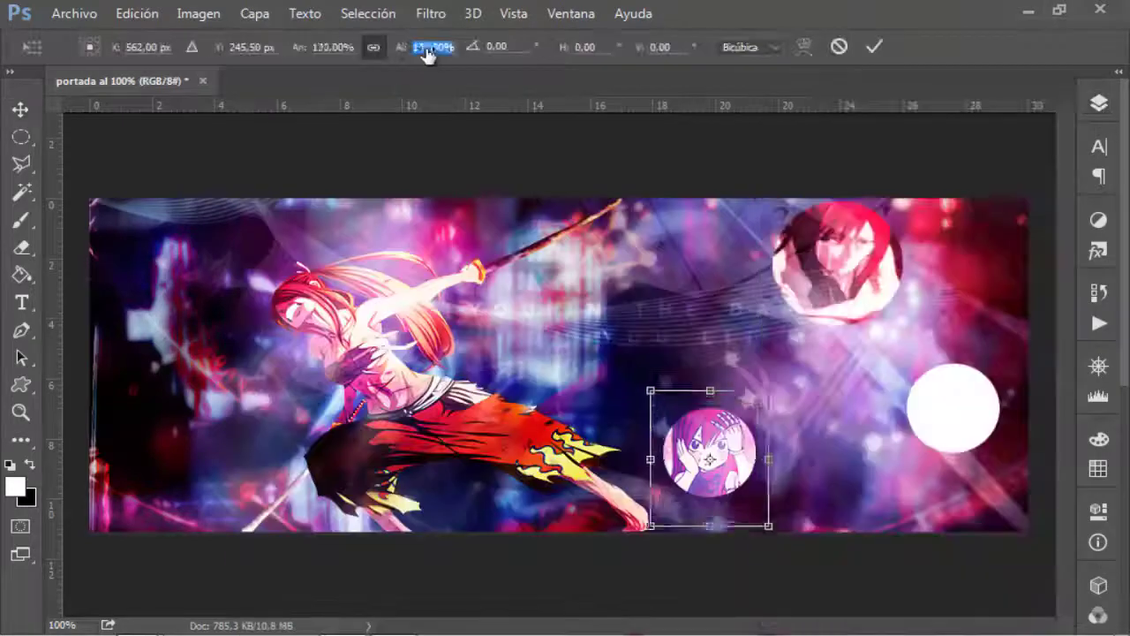
{"action": "key", "text": "Return"}
{"action": "mouse_move", "coordinate": [710, 459]}
{"action": "left_mouse_down"}
{"action": "mouse_move", "coordinate": [490, 353]}
{"action": "mouse_move", "coordinate": [300, 410]}
{"action": "left_mouse_up"}
{"action": "key", "text": "F7"}
{"action": "key", "text": "F7"}
{"action": "key", "text": "F7"}
{"action": "key", "text": "F7"}
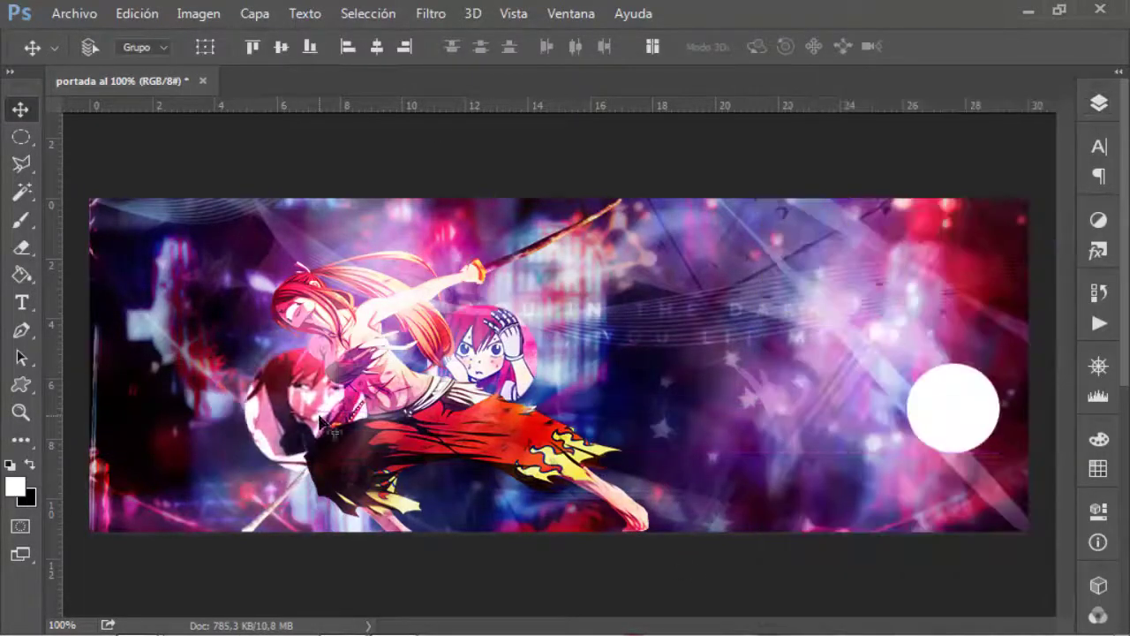
{"action": "key", "text": "F7"}
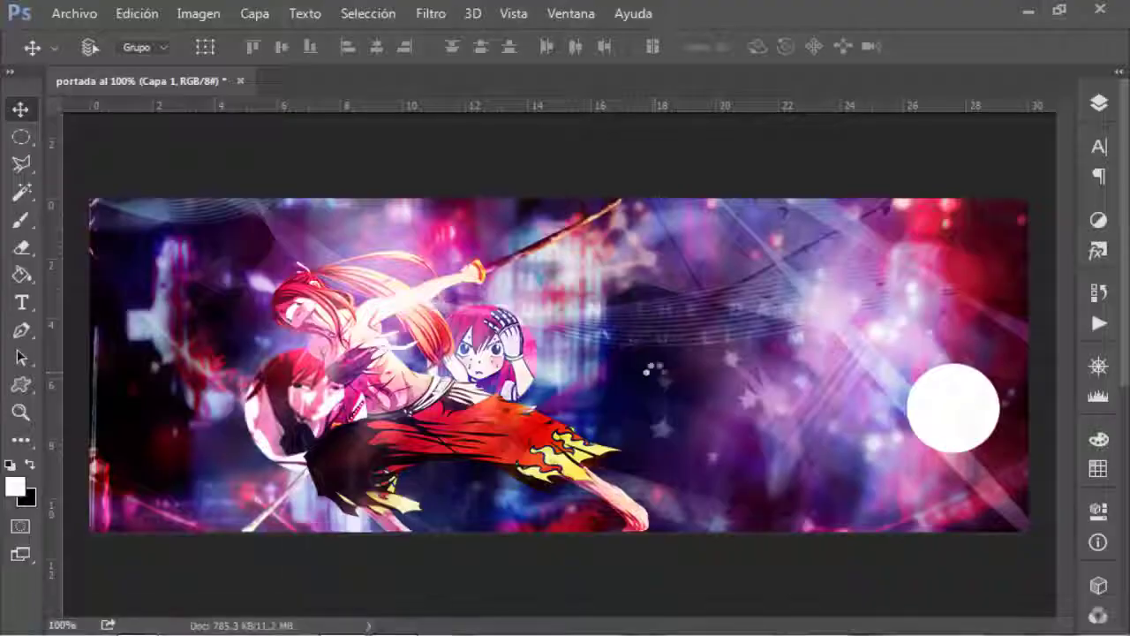
- Add the glasses Erza image at 40% scale, clip it into a circle, and position it
{"action": "left_click_drag", "start_coordinate": [238, 174], "coordinate": [940, 366]}
{"action": "left_click", "coordinate": [338, 47]}
{"action": "type", "text": "40"}
{"action": "key", "text": "Tab"}
{"action": "key", "text": "Return"}
{"action": "key", "text": "F7"}
{"action": "key", "text": "ctrl+alt+g"}
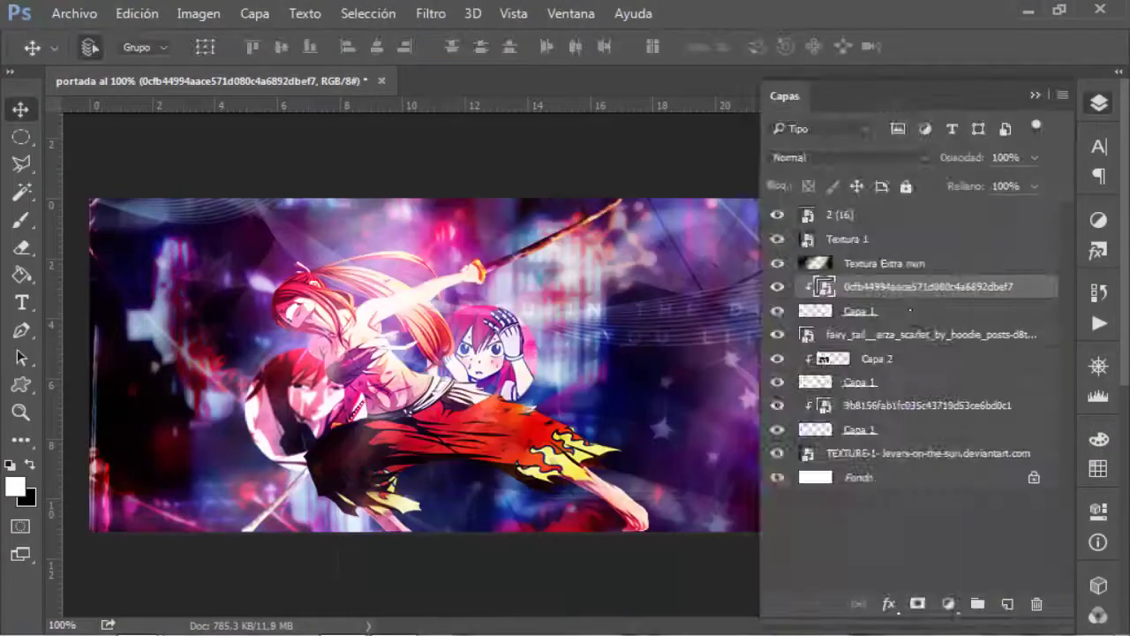
{"action": "key", "text": "F7"}
{"action": "key", "text": "ctrl+t"}
{"action": "key", "text": "Return"}
{"action": "left_click_drag", "start_coordinate": [953, 407], "coordinate": [395, 305]}
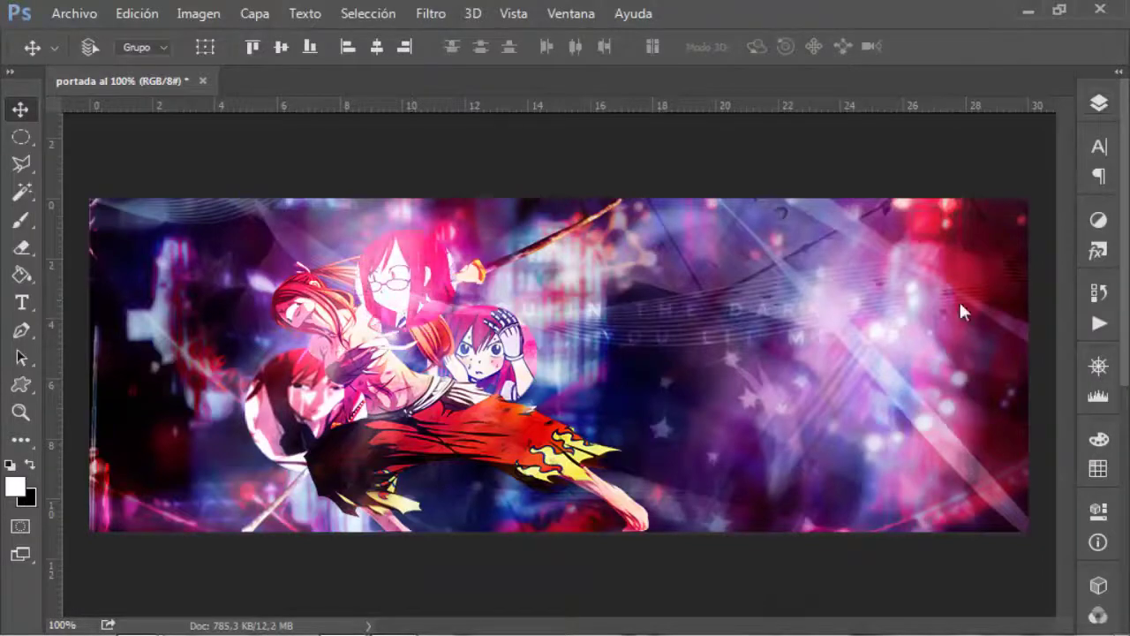
{"action": "key", "text": "F7"}
{"action": "key", "text": "F7"}
{"action": "left_click_drag", "start_coordinate": [530, 261], "coordinate": [574, 472]}
{"action": "key", "text": "F7"}
- Place the tumblr Erza render, clip it into the Capa 1 circle, and load its selection
{"action": "left_click", "coordinate": [821, 359]}
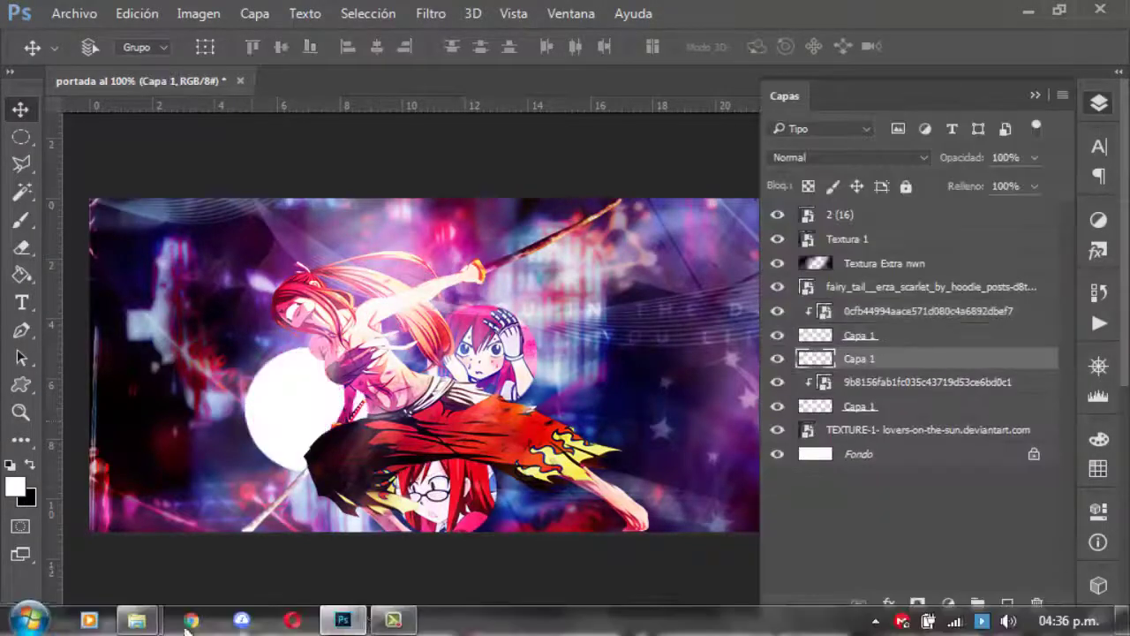
{"action": "left_click", "coordinate": [136, 620]}
{"action": "scroll", "coordinate": [618, 354], "scroll_direction": "down", "scroll_amount": 3}
{"action": "left_click_drag", "start_coordinate": [233, 540], "coordinate": [684, 374]}
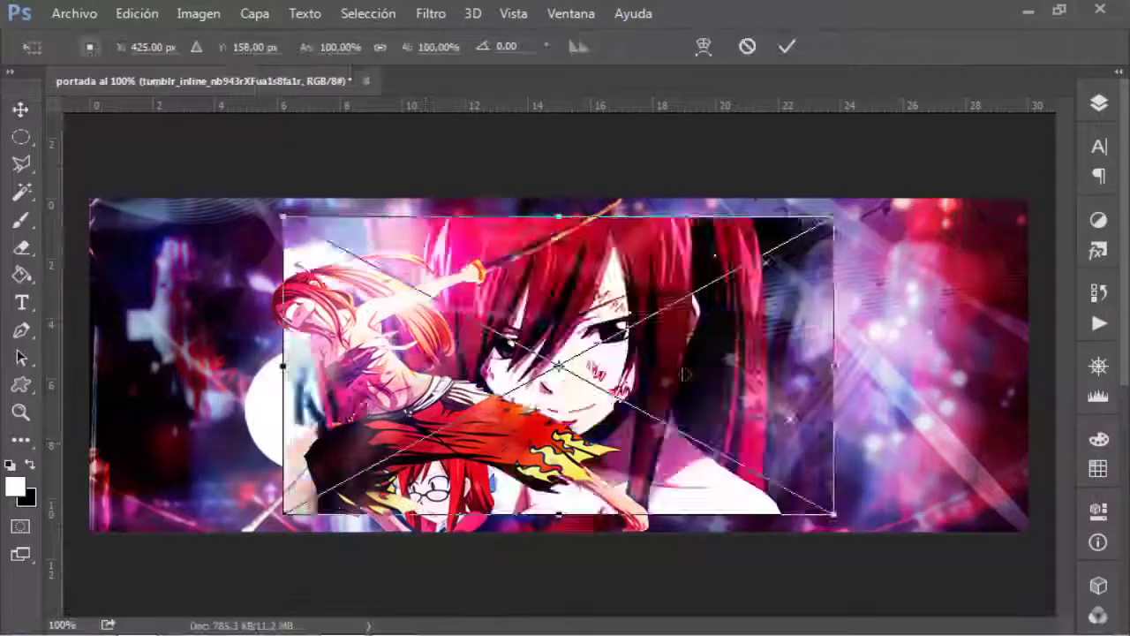
{"action": "type", "text": "5040"}
{"action": "key", "text": "Return"}
{"action": "key", "text": "F7"}
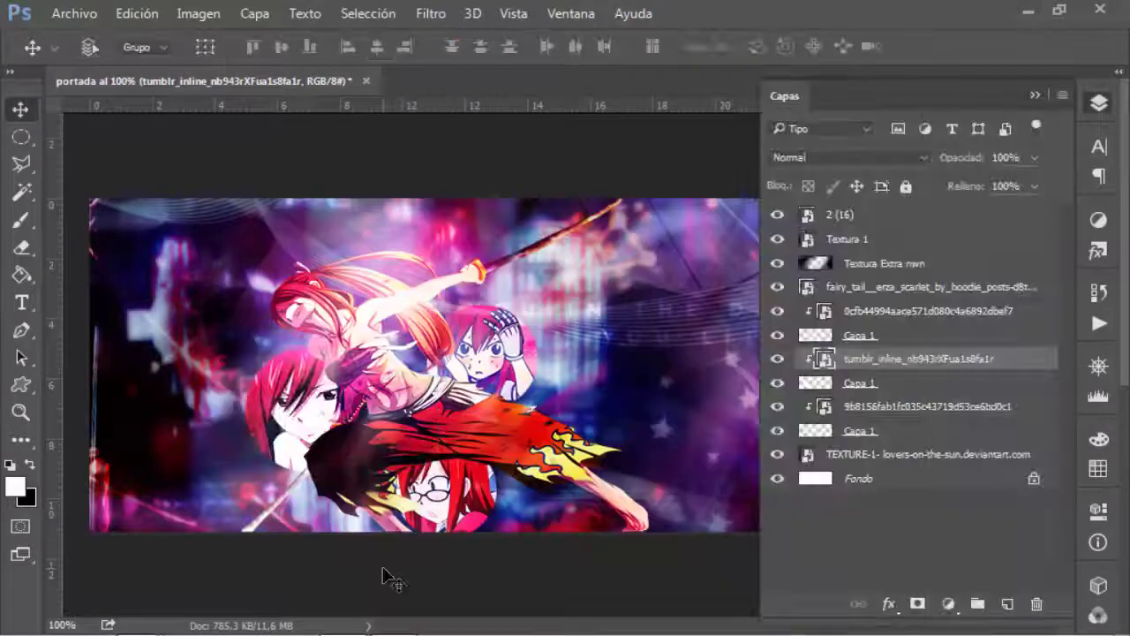
{"action": "key", "text": "alt+s"}
- Feather the left circle selection, invert it, and delete everything outside the soft circle
{"action": "left_click", "coordinate": [993, 388]}
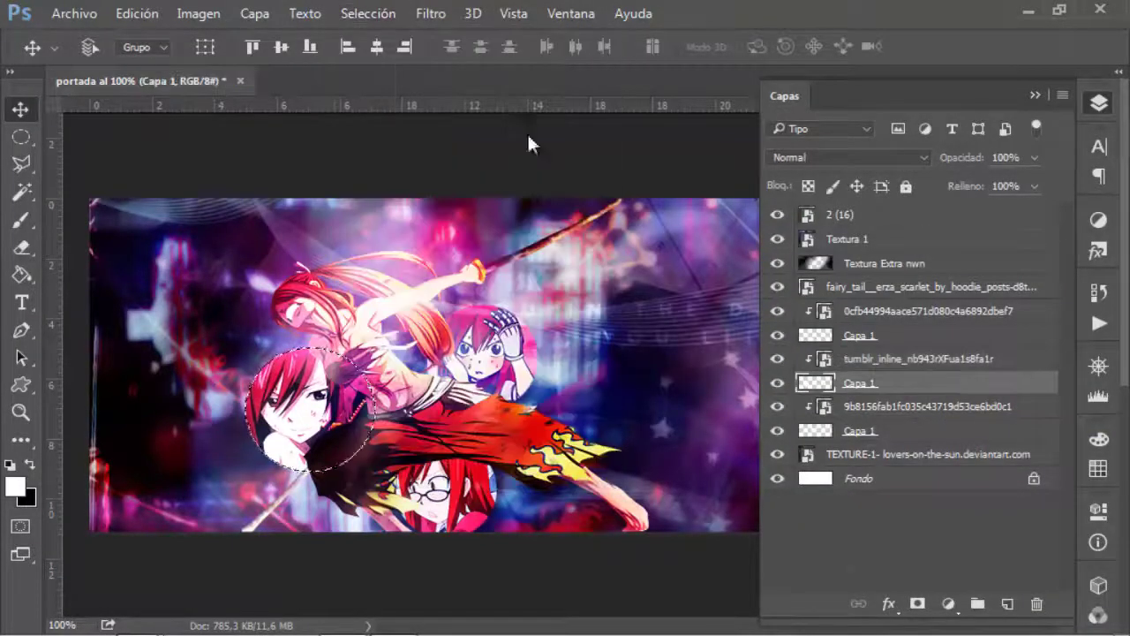
{"action": "left_click", "coordinate": [369, 13]}
{"action": "left_click", "coordinate": [671, 396]}
{"action": "key", "text": "Return"}
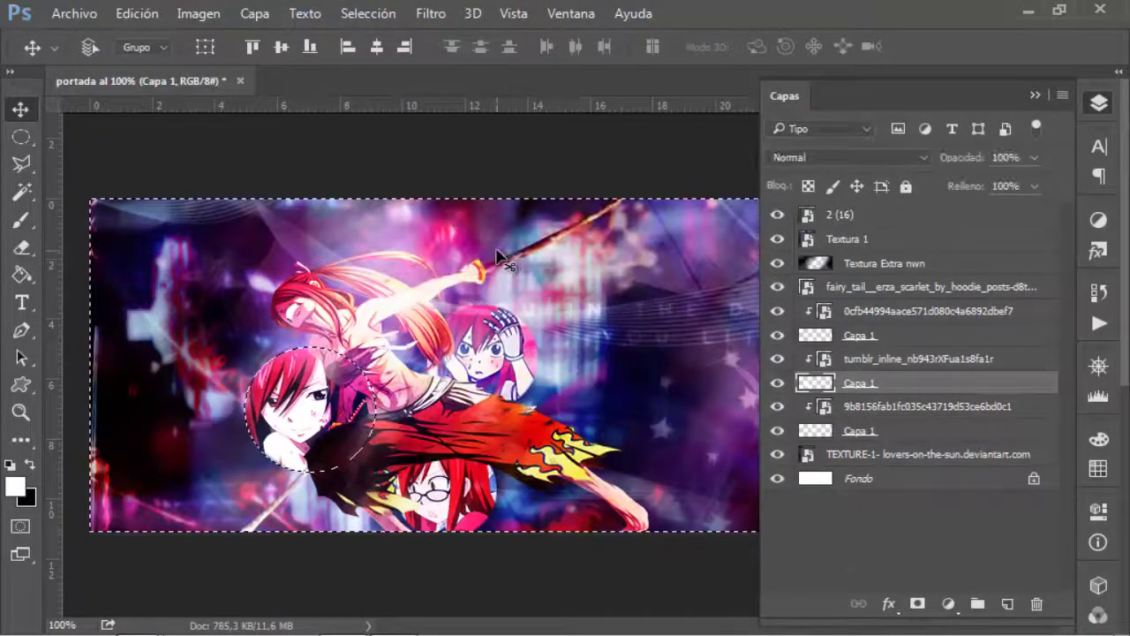
{"action": "left_click", "coordinate": [368, 13]}
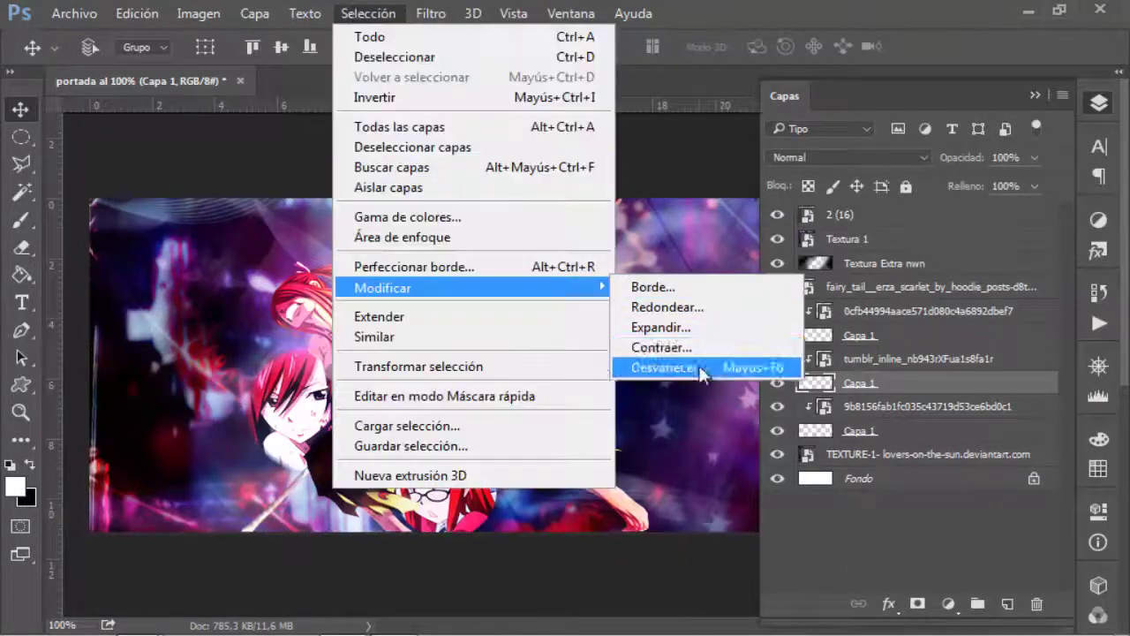
{"action": "key", "text": "Escape"}
{"action": "key", "text": "ctrl+shift+i"}
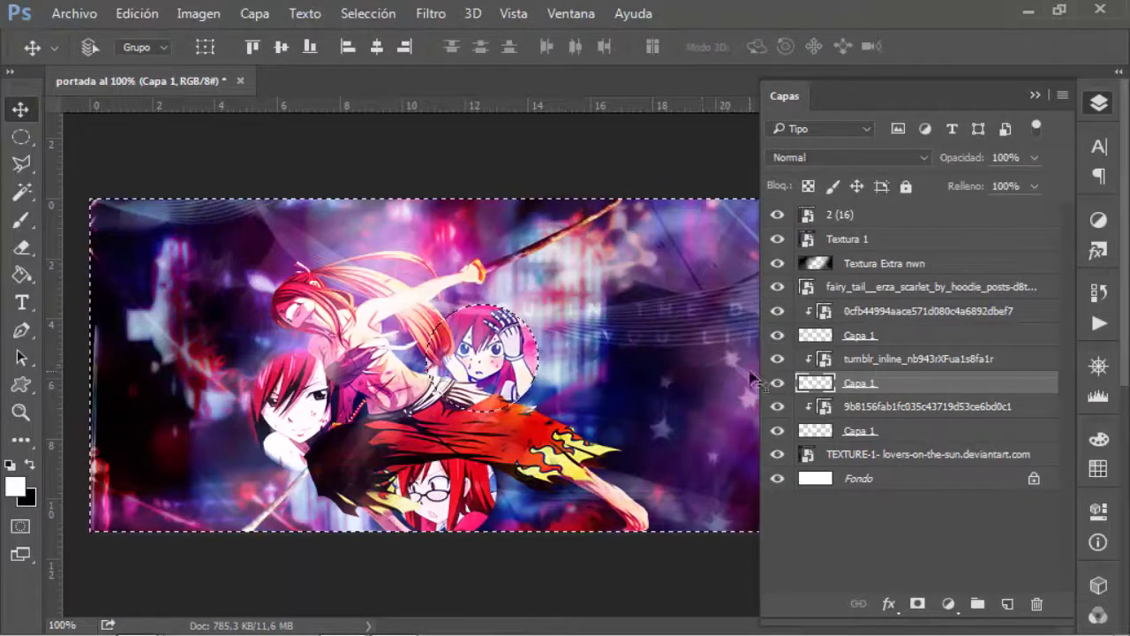
- Feather the upper-right circle selection on the upper Capa 1 layer
{"action": "left_click", "coordinate": [305, 14]}
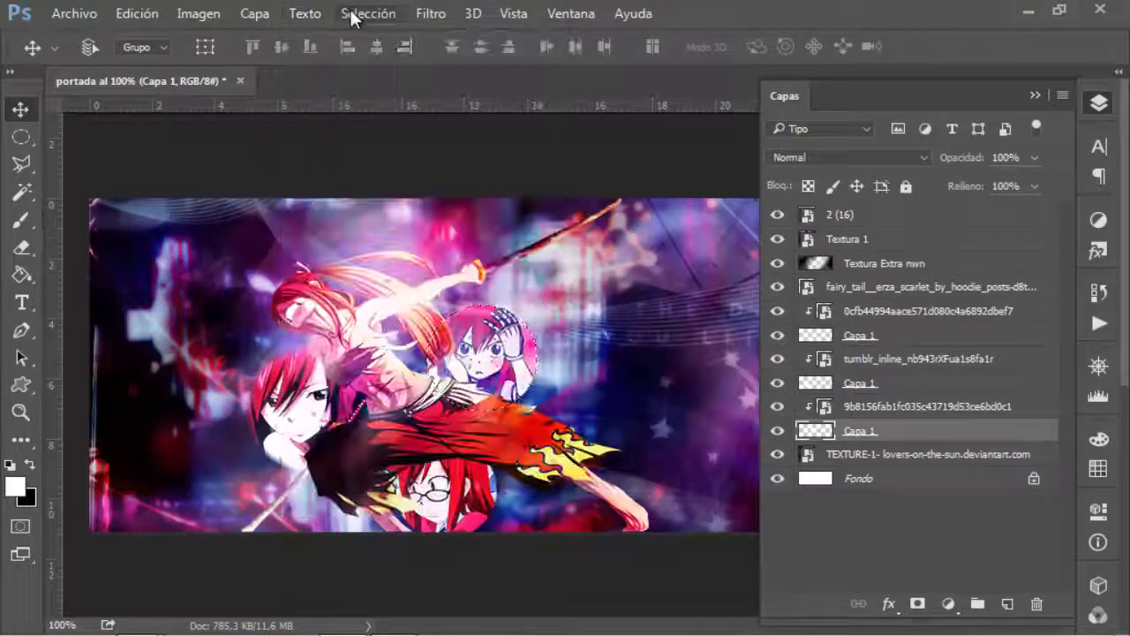
{"action": "key", "text": "shift+F6"}
{"action": "key", "text": "Return"}
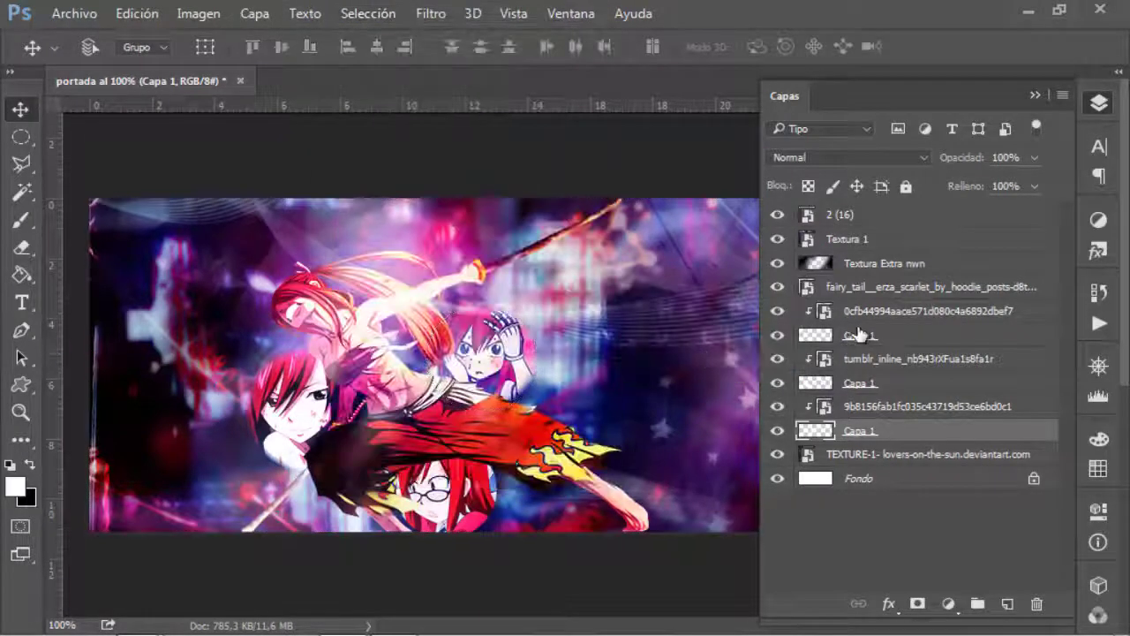
{"action": "left_click", "coordinate": [860, 335]}
{"action": "left_click", "coordinate": [368, 13]}
{"action": "key", "text": "Escape"}
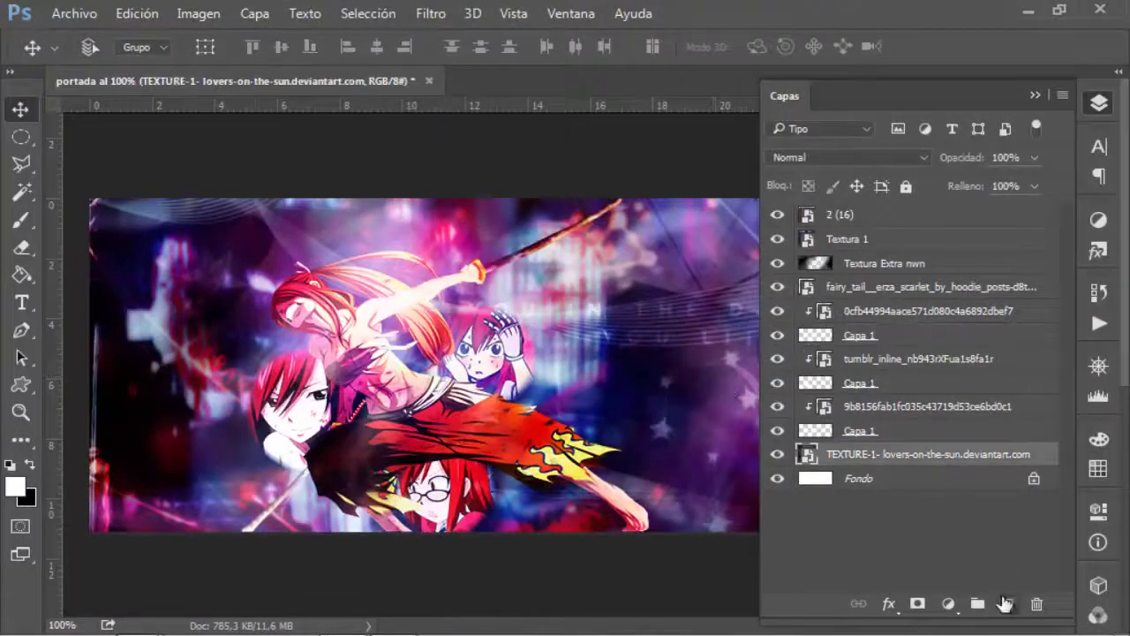
- Add a new empty layer and set up a soft brush, resized from 683 to 189 px
{"action": "left_click", "coordinate": [1005, 603]}
{"action": "key", "text": "b"}
{"action": "right_click", "coordinate": [397, 150]}
{"action": "key", "text": "Escape"}
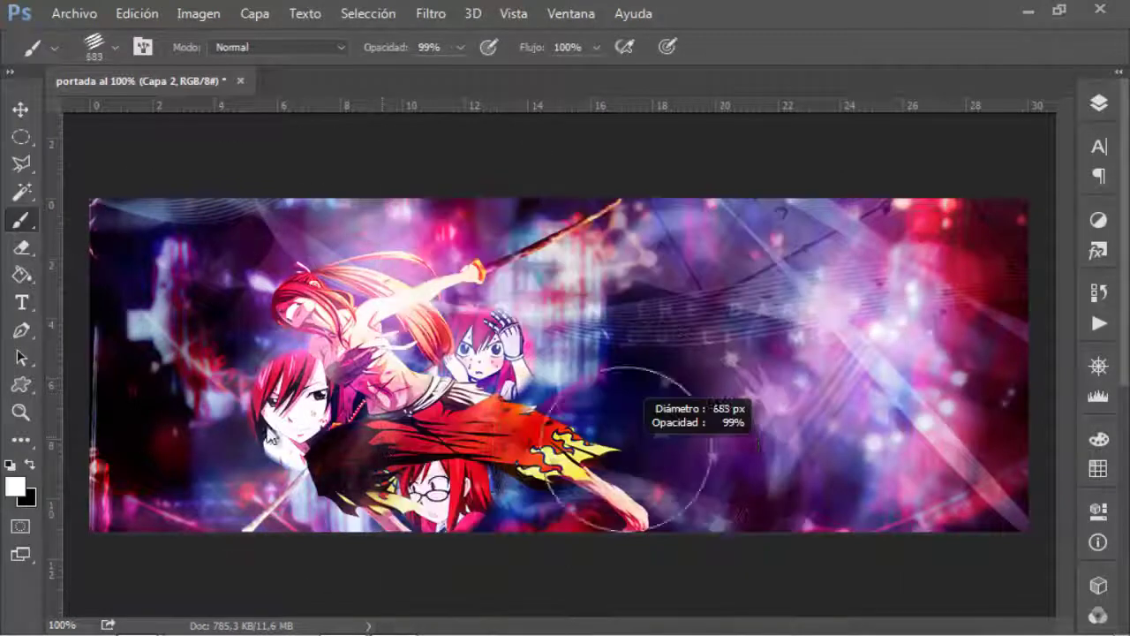
{"action": "right_click", "coordinate": [371, 353]}
{"action": "key", "text": "Escape"}
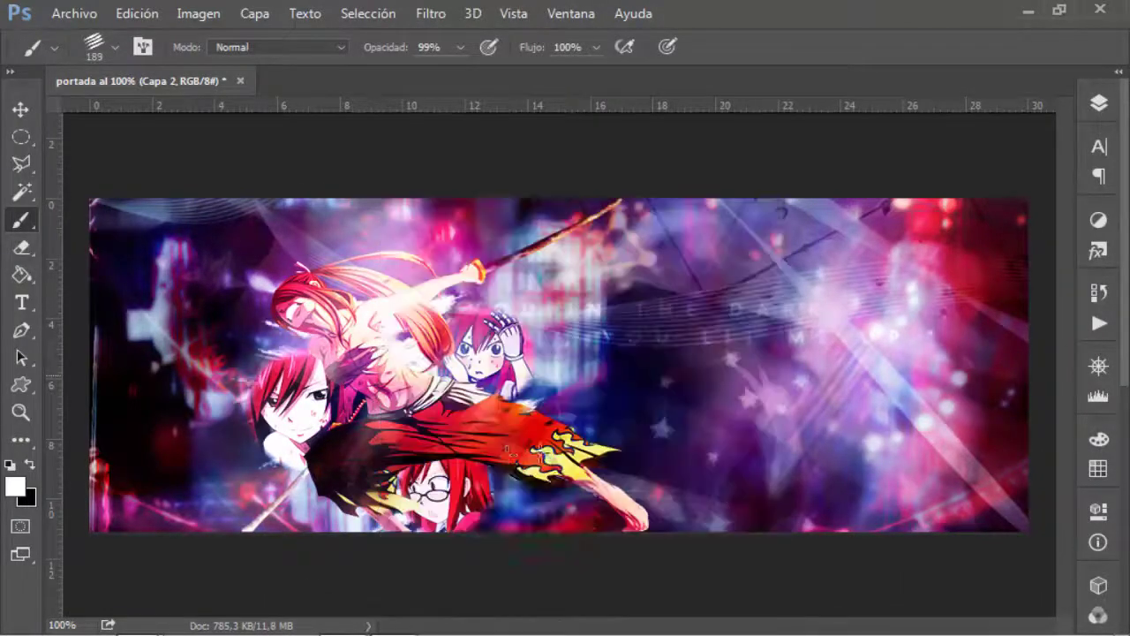
{"action": "right_click", "coordinate": [503, 265]}
{"action": "key", "text": "Escape"}
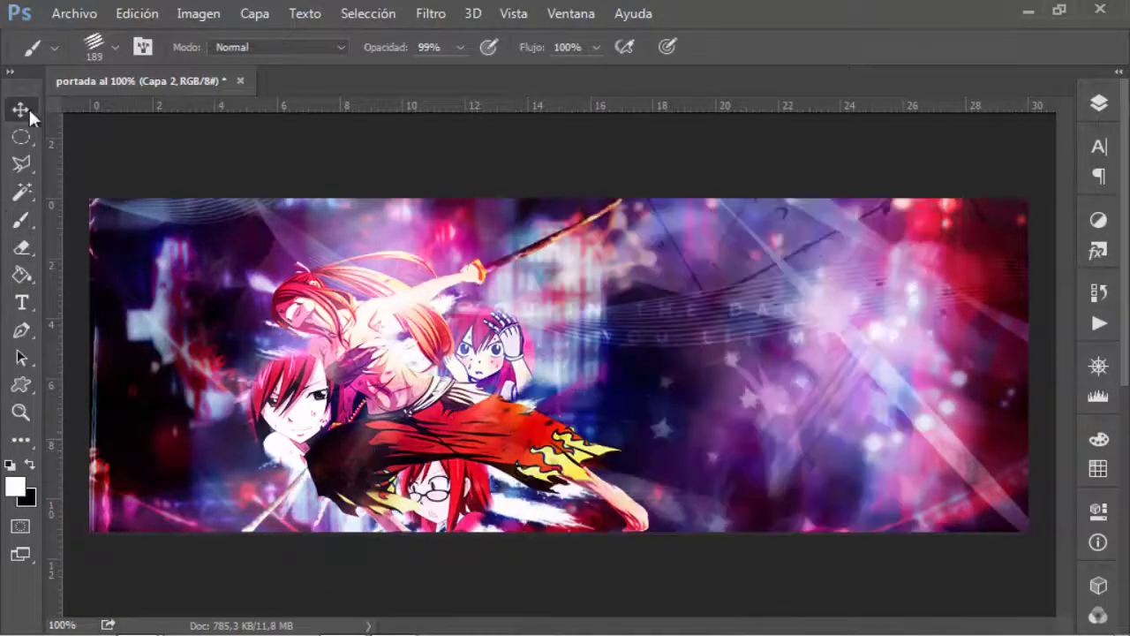
- Give Capa 2 a coloured layer style and move it just below Textura Extra nwn
{"action": "left_click", "coordinate": [20, 109]}
{"action": "left_click", "coordinate": [1098, 103]}
{"action": "double_click", "coordinate": [998, 453]}
{"action": "left_click", "coordinate": [253, 398]}
{"action": "left_click", "coordinate": [817, 114]}
{"action": "left_click", "coordinate": [929, 91]}
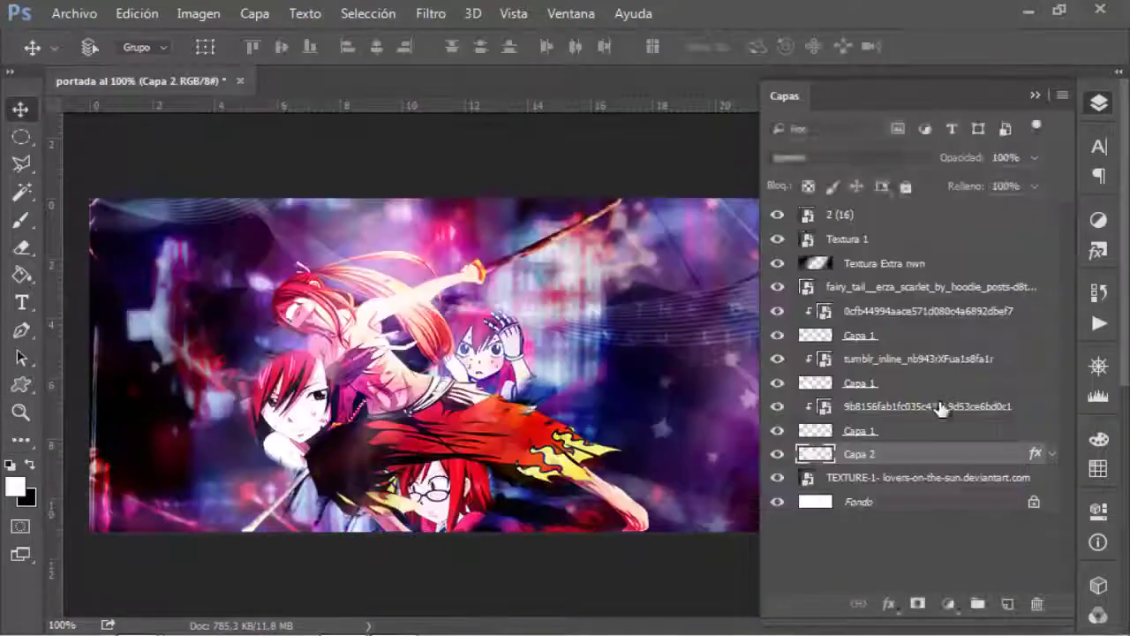
{"action": "left_click_drag", "start_coordinate": [914, 267], "coordinate": [913, 274]}
- Feather the character outline selection by 10 px, change Capa 2's blend mode, and add dD6dLQ8[1]
{"action": "left_click", "coordinate": [815, 286], "text": "ctrl"}
{"action": "left_click", "coordinate": [368, 13]}
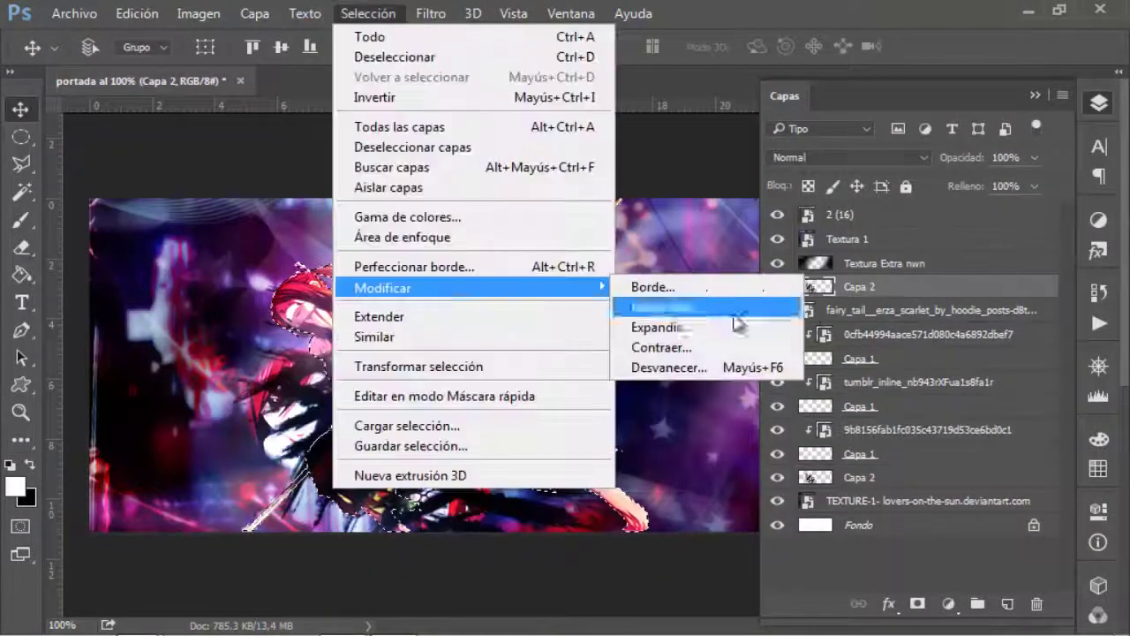
{"action": "left_click", "coordinate": [691, 369]}
{"action": "key", "text": "Return"}
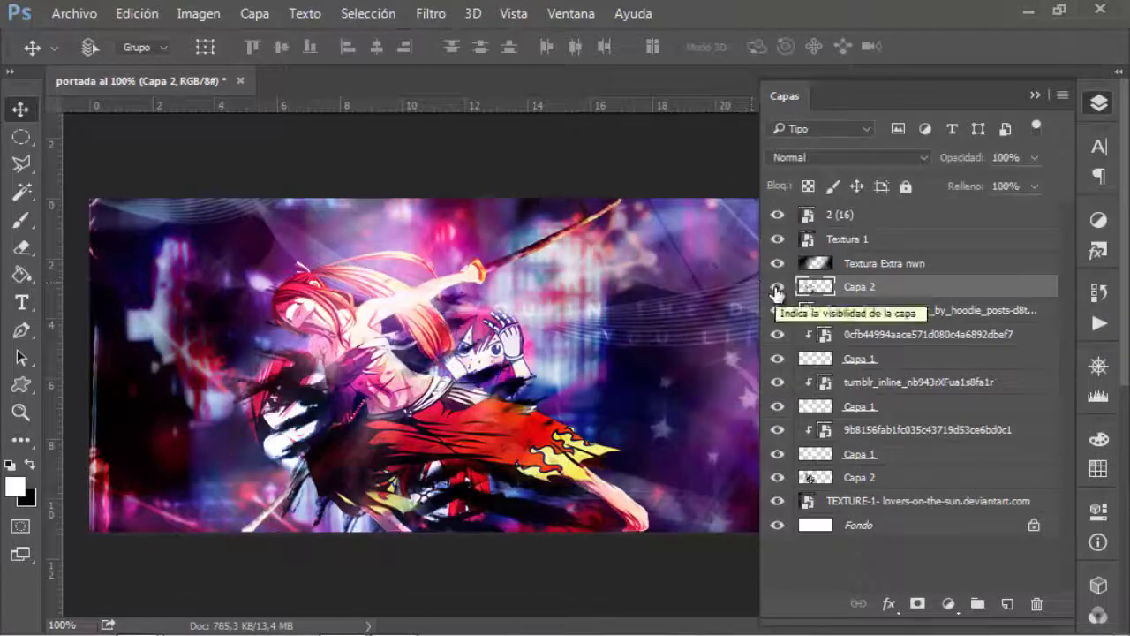
{"action": "left_click", "coordinate": [848, 157]}
{"action": "left_click", "coordinate": [777, 293]}
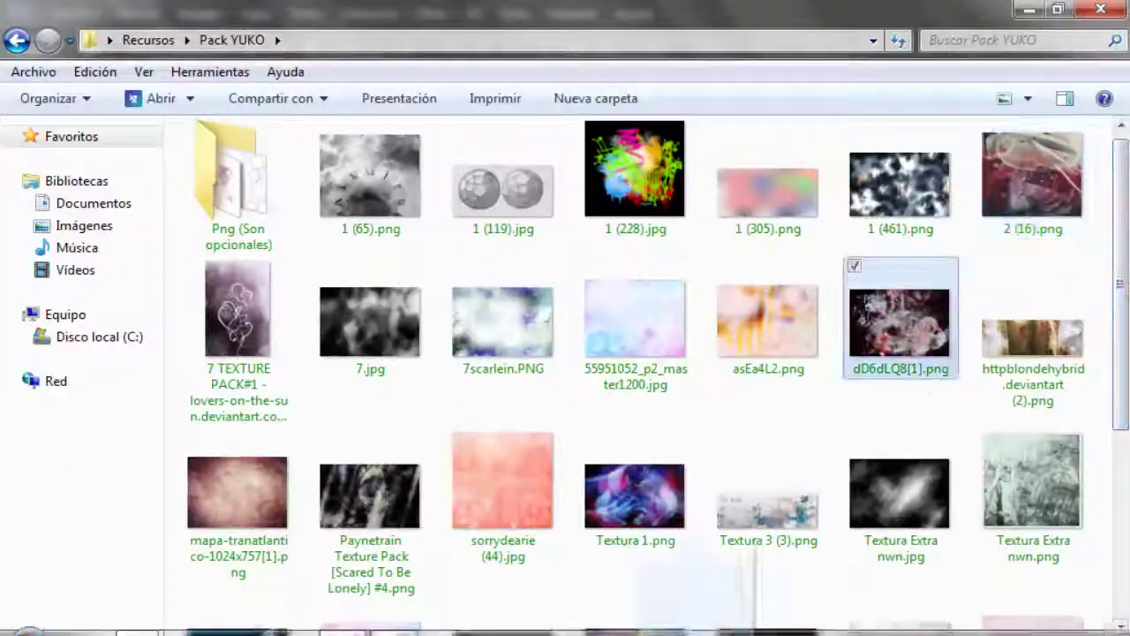
{"action": "left_click_drag", "start_coordinate": [895, 328], "coordinate": [782, 464]}
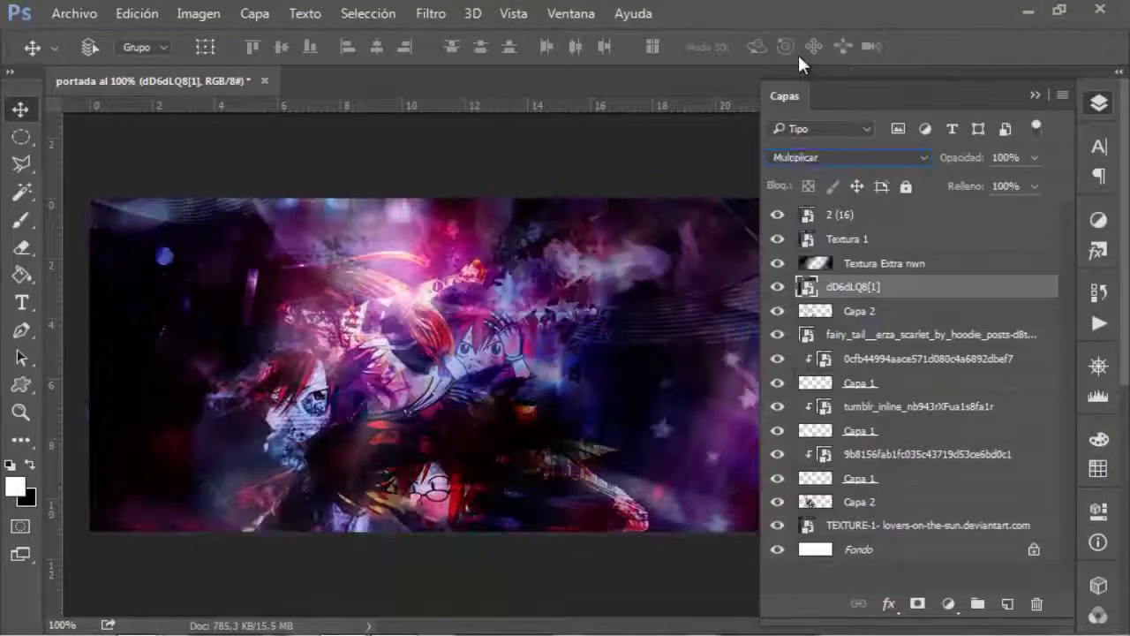
- Erase part of the dD6dLQ8[1] texture and set its blend mode to Luz suave
{"action": "key", "text": "shift+minus"}
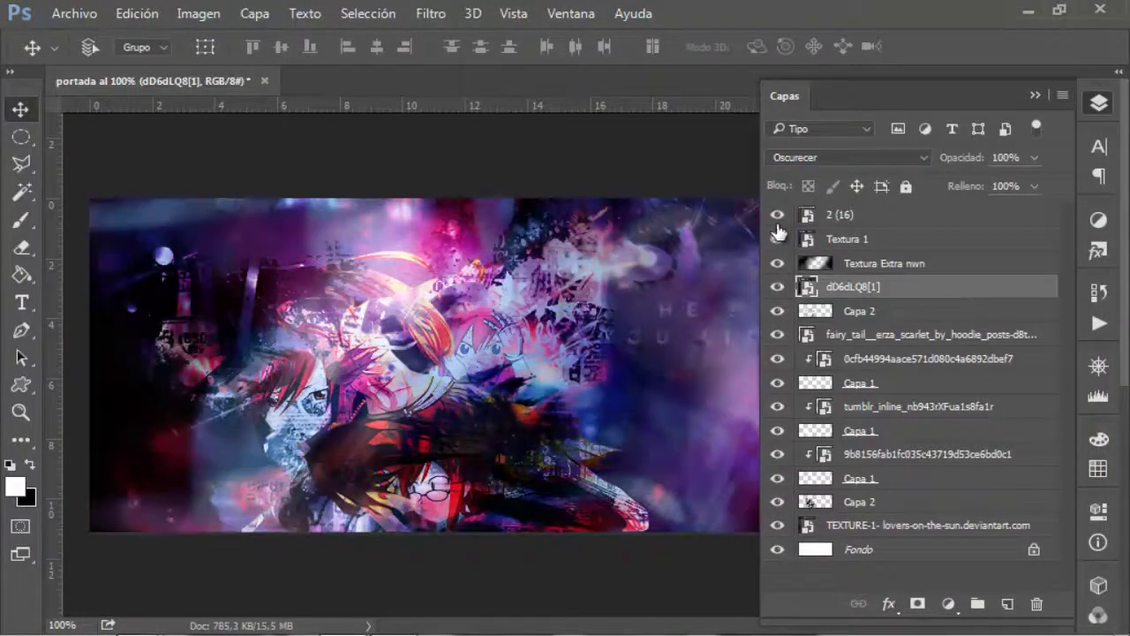
{"action": "key", "text": "e"}
{"action": "left_click_drag", "start_coordinate": [318, 300], "coordinate": [380, 358]}
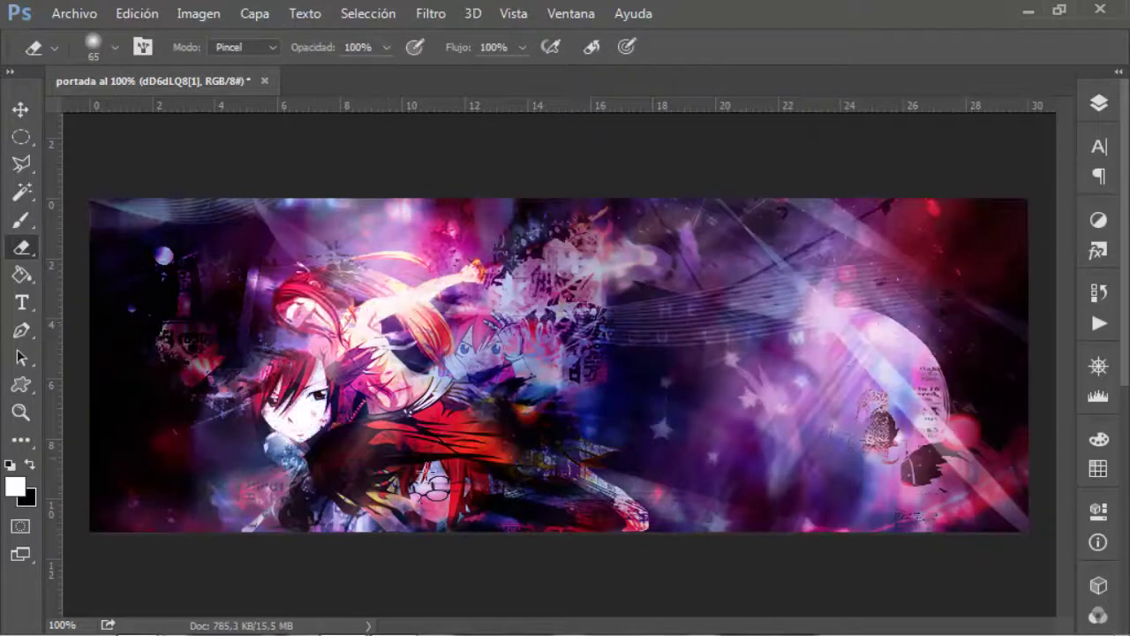
{"action": "left_click", "coordinate": [1098, 102]}
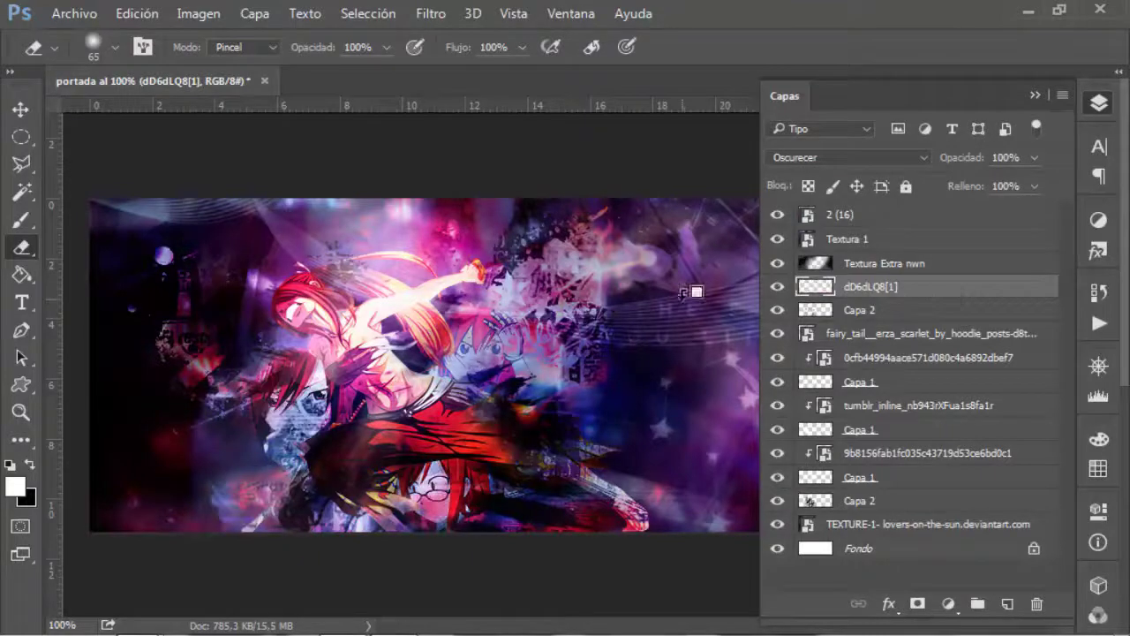
{"action": "key", "text": "shift+plus"}
{"action": "key", "text": "shift+plus"}
{"action": "key", "text": "shift+plus"}
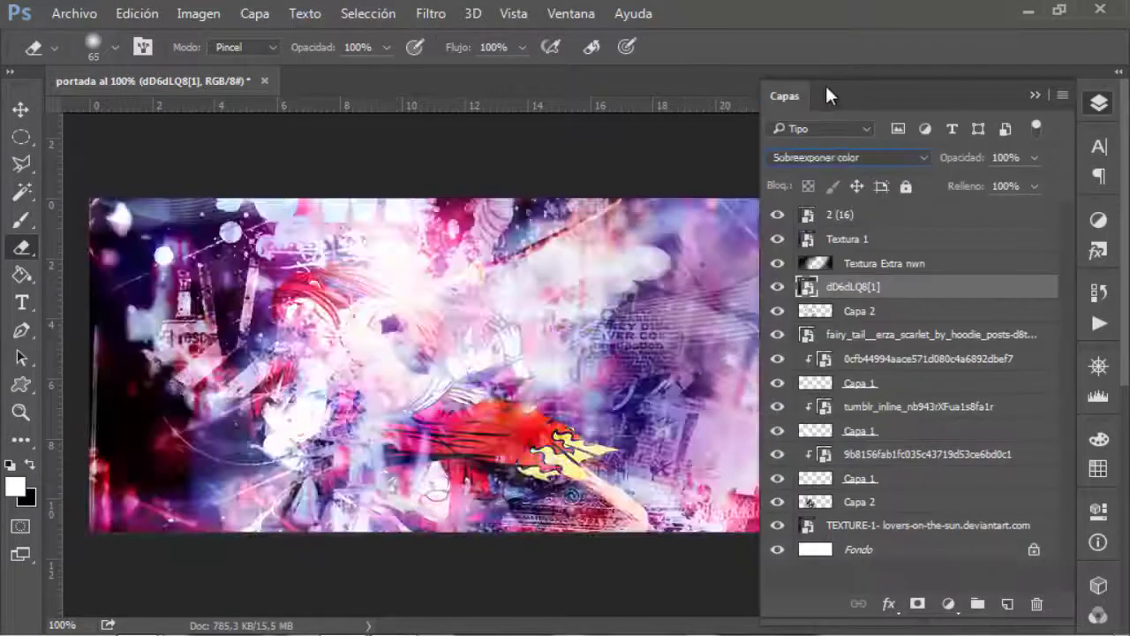
{"action": "key", "text": "shift+plus"}
{"action": "key", "text": "shift+plus"}
{"action": "key", "text": "shift+plus"}
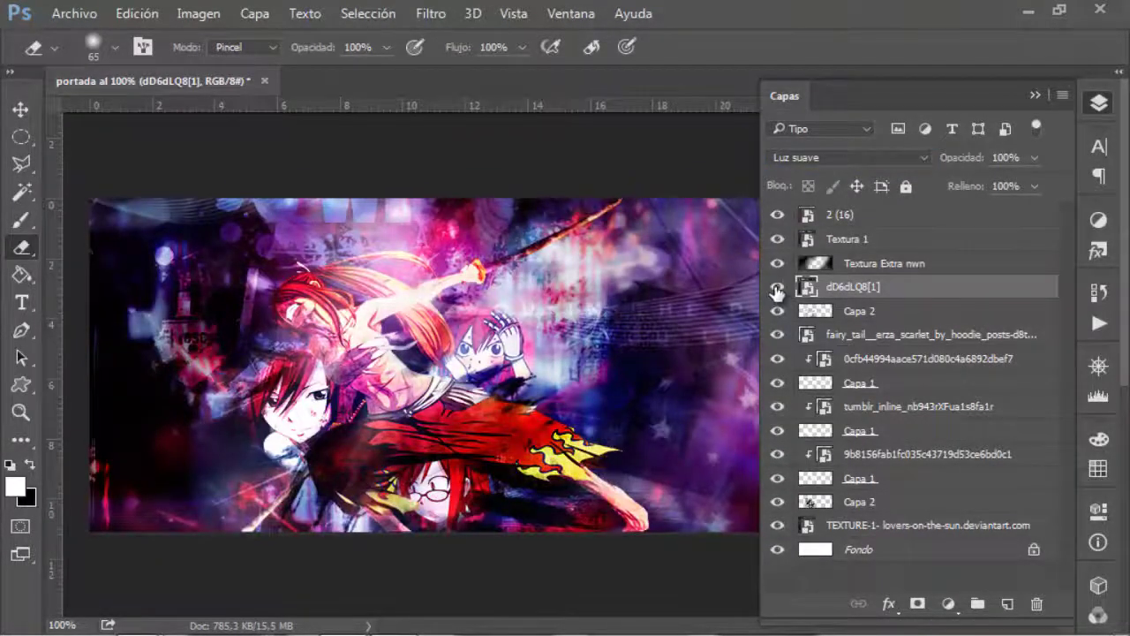
- Load the character outline as a selection and contract it slightly inward
{"action": "left_click", "coordinate": [807, 286], "text": "ctrl"}
{"action": "left_click", "coordinate": [368, 14]}
{"action": "left_click", "coordinate": [672, 343]}
{"action": "key", "text": "Return"}
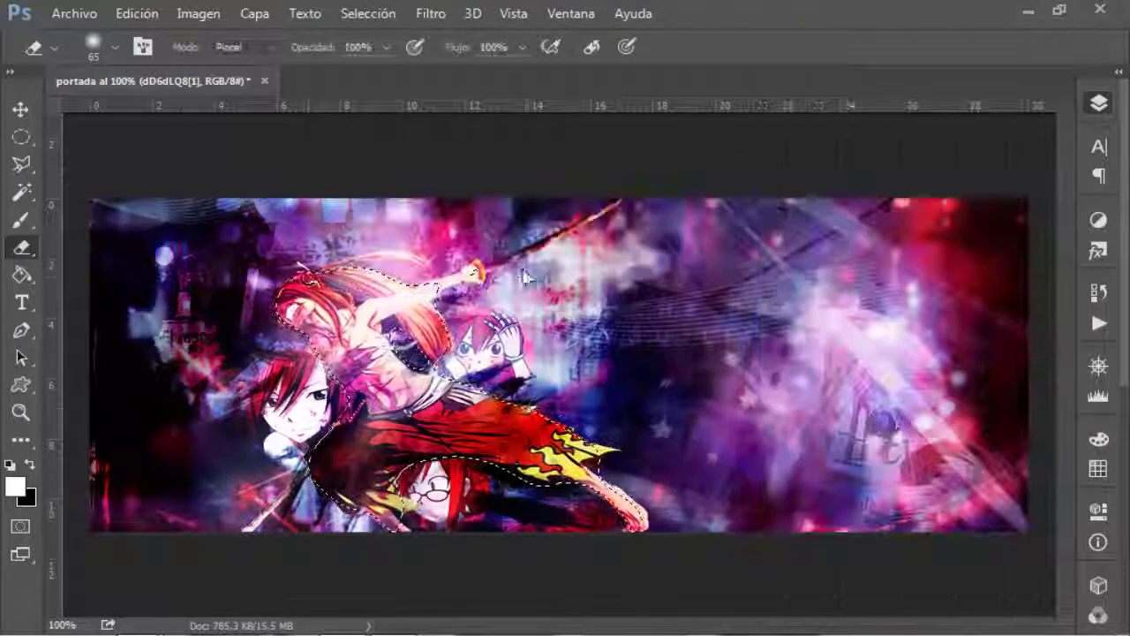
- Add a new layer Capa 3 and give it a different blend mode
{"action": "left_click", "coordinate": [1099, 102]}
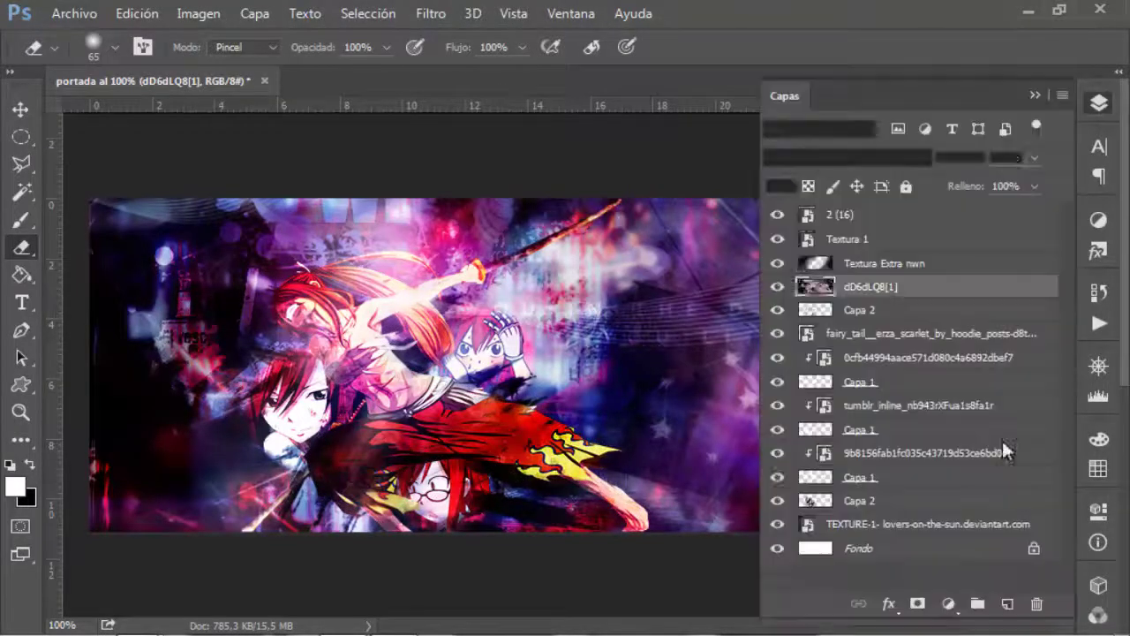
{"action": "left_click", "coordinate": [848, 438]}
{"action": "left_click", "coordinate": [833, 144]}
{"action": "left_click", "coordinate": [833, 227]}
{"action": "key", "text": "b"}
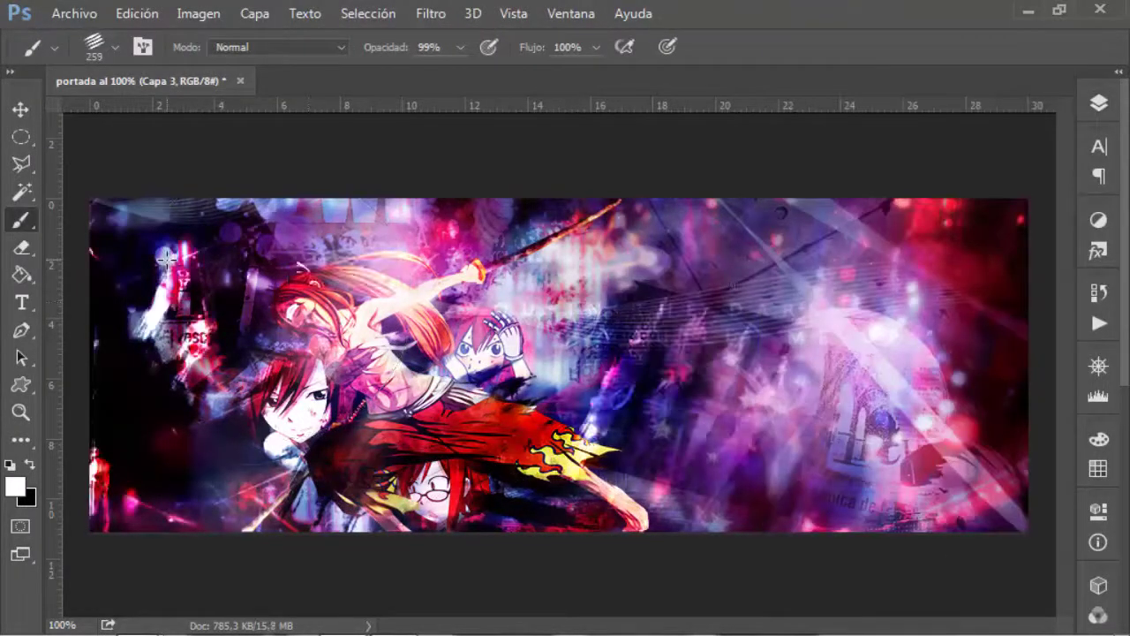
- Drop the vincent_van_gogh_by_bluedaubs-d7wfe9g texture on top of the banner and blend it in Luz suave
{"action": "key", "text": "alt+Tab"}
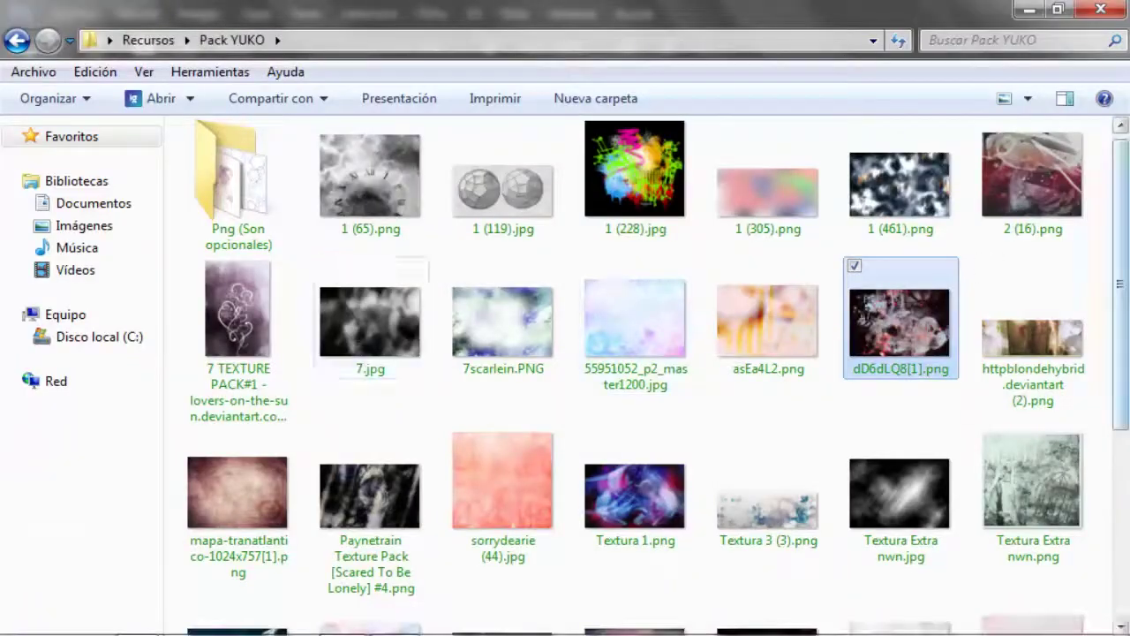
{"action": "scroll", "coordinate": [565, 353], "scroll_direction": "down", "scroll_amount": 5}
{"action": "left_click_drag", "start_coordinate": [895, 525], "coordinate": [560, 364]}
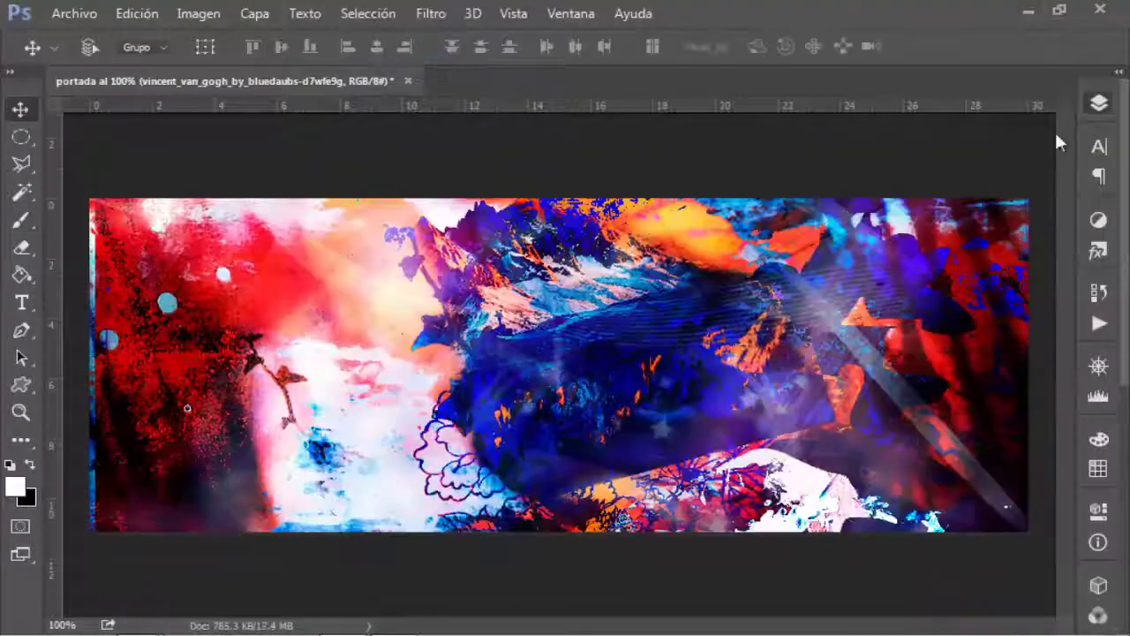
{"action": "key", "text": "F7"}
{"action": "key", "text": "shift+plus"}
{"action": "key", "text": "shift+plus"}
{"action": "key", "text": "shift+plus"}
{"action": "key", "text": "shift+plus"}
{"action": "key", "text": "shift+plus"}
{"action": "key", "text": "shift+plus"}
{"action": "key", "text": "shift+plus"}
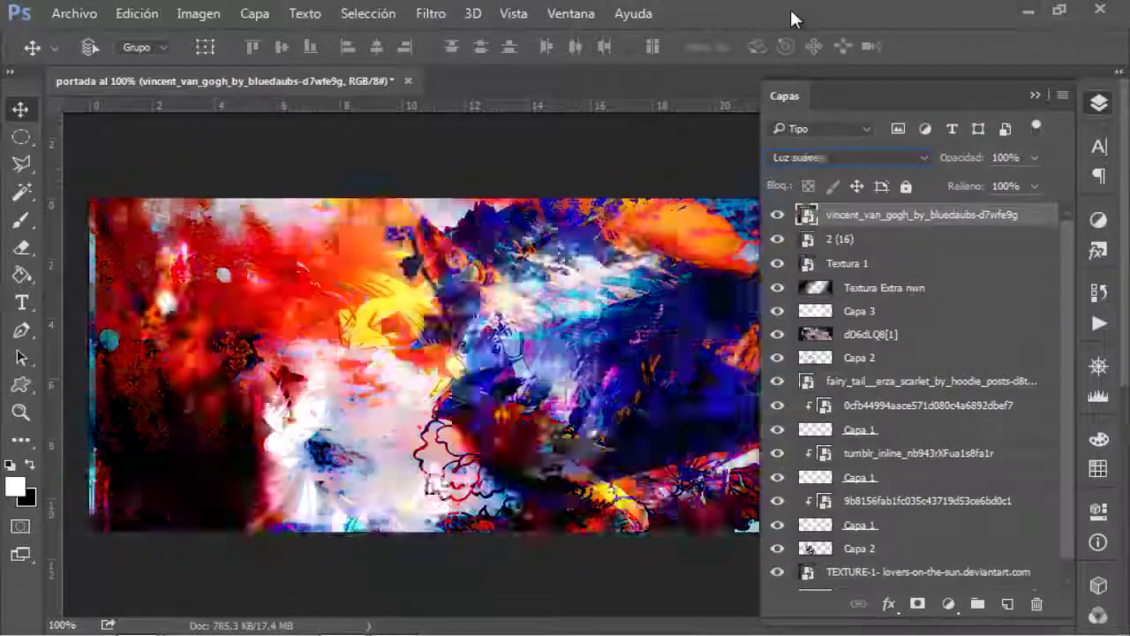
{"action": "key", "text": "shift+plus"}
{"action": "key", "text": "shift+plus"}
{"action": "key", "text": "shift+plus"}
{"action": "key", "text": "shift+plus"}
{"action": "key", "text": "Delete"}
- Try placing the feary_bad_day render on the banner, then remove it
{"action": "key", "text": "alt+Tab"}
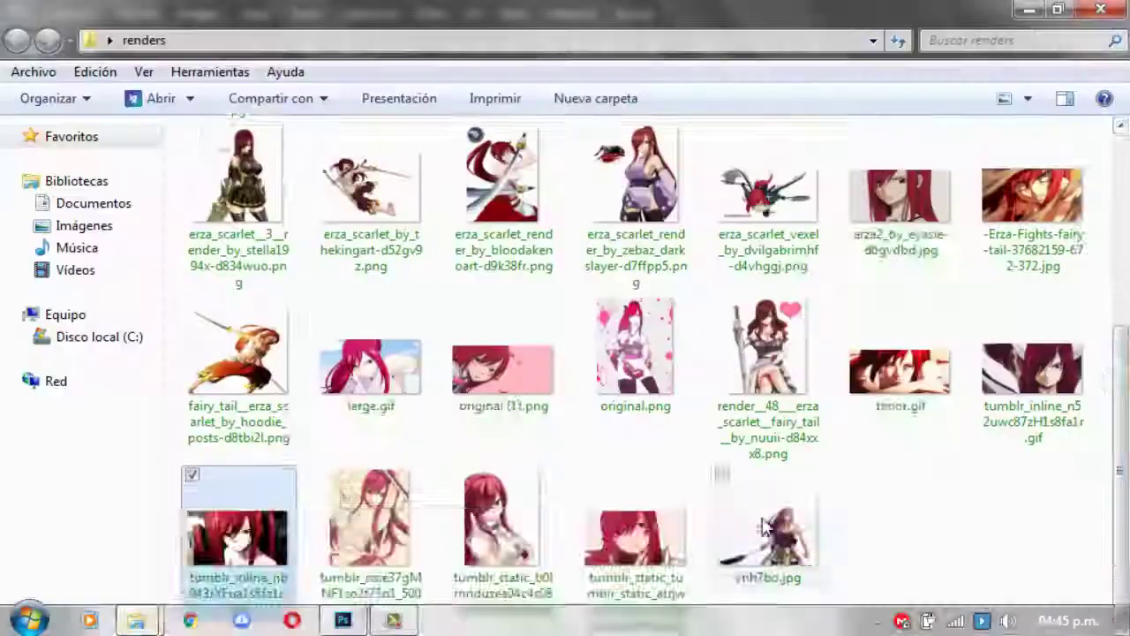
{"action": "scroll", "coordinate": [765, 528], "scroll_direction": "up", "scroll_amount": 5}
{"action": "left_click_drag", "start_coordinate": [783, 345], "coordinate": [808, 380]}
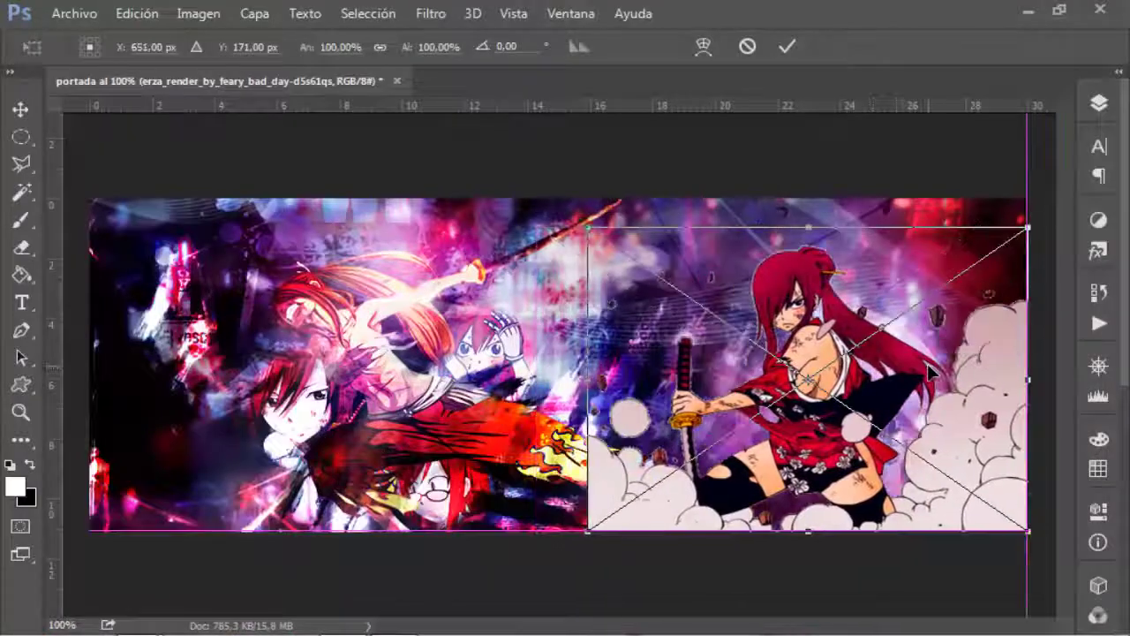
{"action": "key", "text": "Return"}
{"action": "key", "text": "F7"}
{"action": "key", "text": "F7"}
{"action": "key", "text": "Delete"}
- Place the bloodakenoart Erza render on the banner and rasterize it for erasing
{"action": "key", "text": "alt+Tab"}
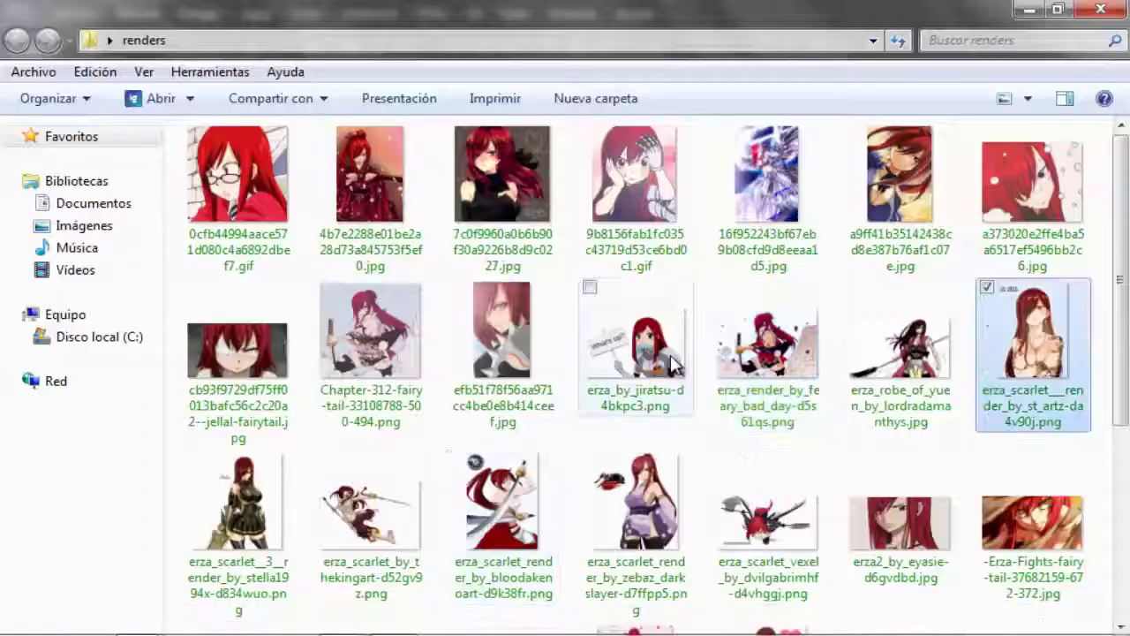
{"action": "scroll", "coordinate": [675, 362], "scroll_direction": "down", "scroll_amount": 3}
{"action": "mouse_move", "coordinate": [495, 479]}
{"action": "left_mouse_down"}
{"action": "mouse_move", "coordinate": [560, 378]}
{"action": "mouse_move", "coordinate": [530, 265]}
{"action": "left_mouse_up"}
{"action": "key", "text": "Return"}
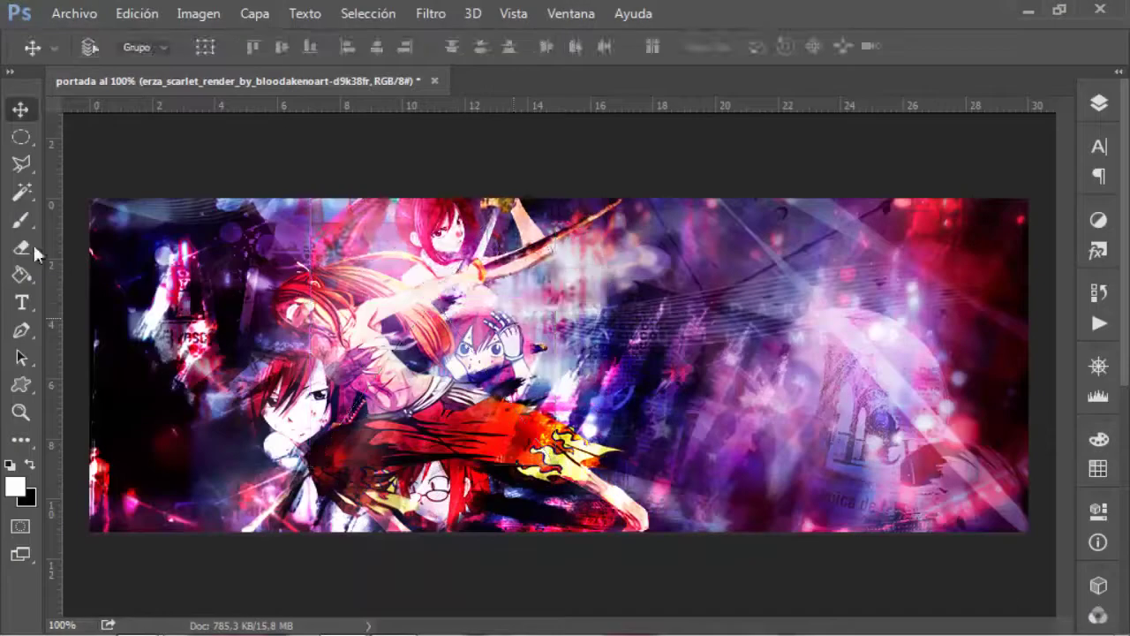
{"action": "key", "text": "e"}
{"action": "left_click", "coordinate": [388, 334]}
{"action": "key", "text": "Escape"}
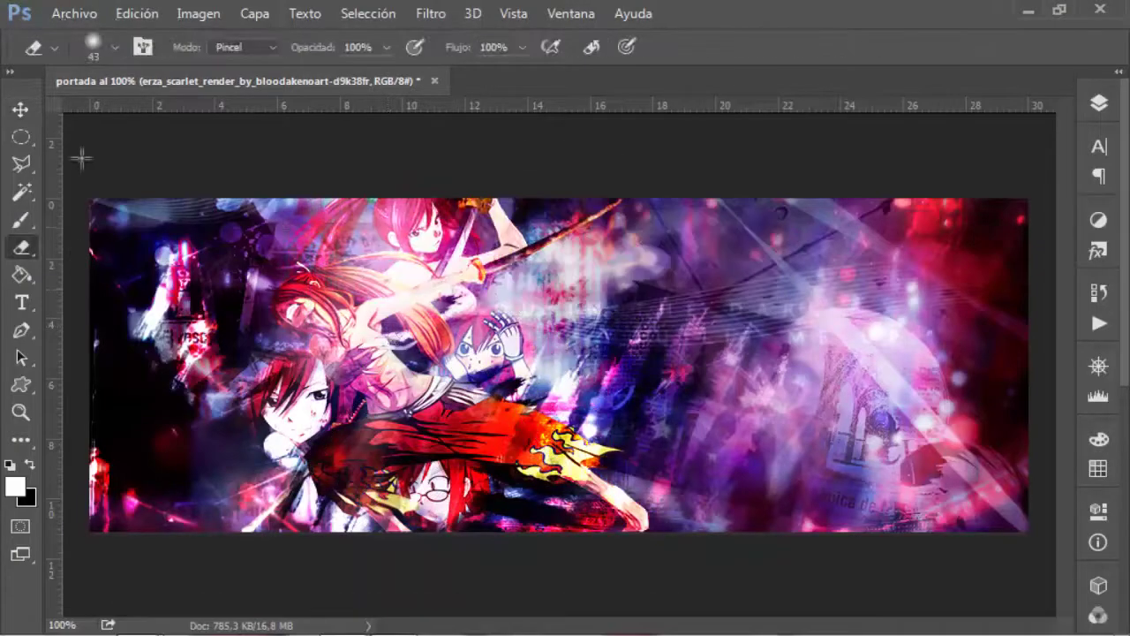
- Place the thekingart Erza render at the centre of the banner
{"action": "key", "text": "alt+Tab"}
{"action": "scroll", "coordinate": [1126, 439], "scroll_direction": "down", "scroll_amount": 3}
{"action": "mouse_move", "coordinate": [371, 185]}
{"action": "left_mouse_down"}
{"action": "mouse_move", "coordinate": [706, 318]}
{"action": "mouse_move", "coordinate": [636, 300]}
{"action": "left_mouse_up"}
{"action": "key", "text": "Return"}
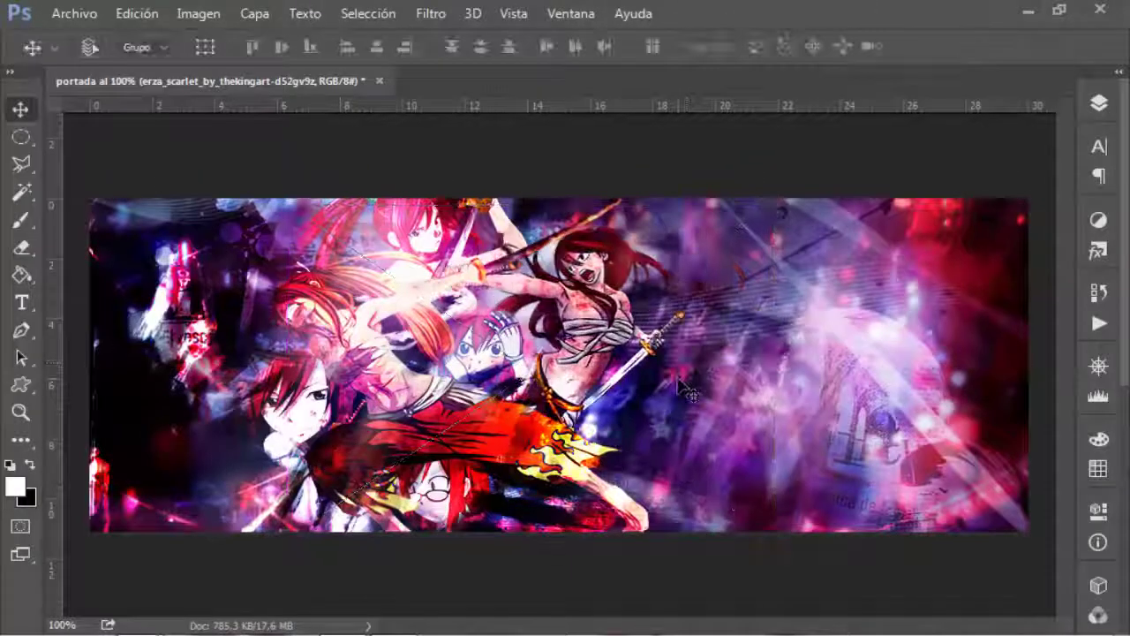
- Lay the textura_20_by_kagomechan20-d5bisnc[1] texture over the whole banner
{"action": "left_click", "coordinate": [137, 621]}
{"action": "scroll", "coordinate": [803, 171], "scroll_direction": "down", "scroll_amount": 3}
{"action": "mouse_move", "coordinate": [502, 362]}
{"action": "left_mouse_down"}
{"action": "mouse_move", "coordinate": [353, 623]}
{"action": "mouse_move", "coordinate": [522, 297]}
{"action": "left_mouse_up"}
{"action": "key", "text": "Return"}
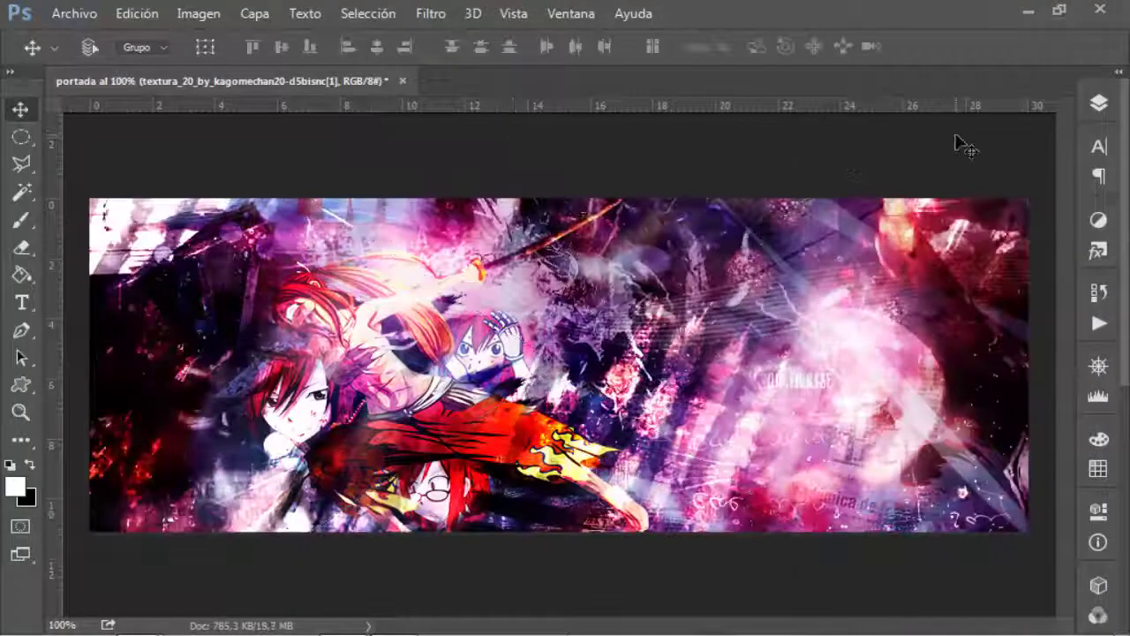
- Drag the textura_20 texture layer to the top of the stack and set its blend mode to Superponer
{"action": "left_click", "coordinate": [1100, 105]}
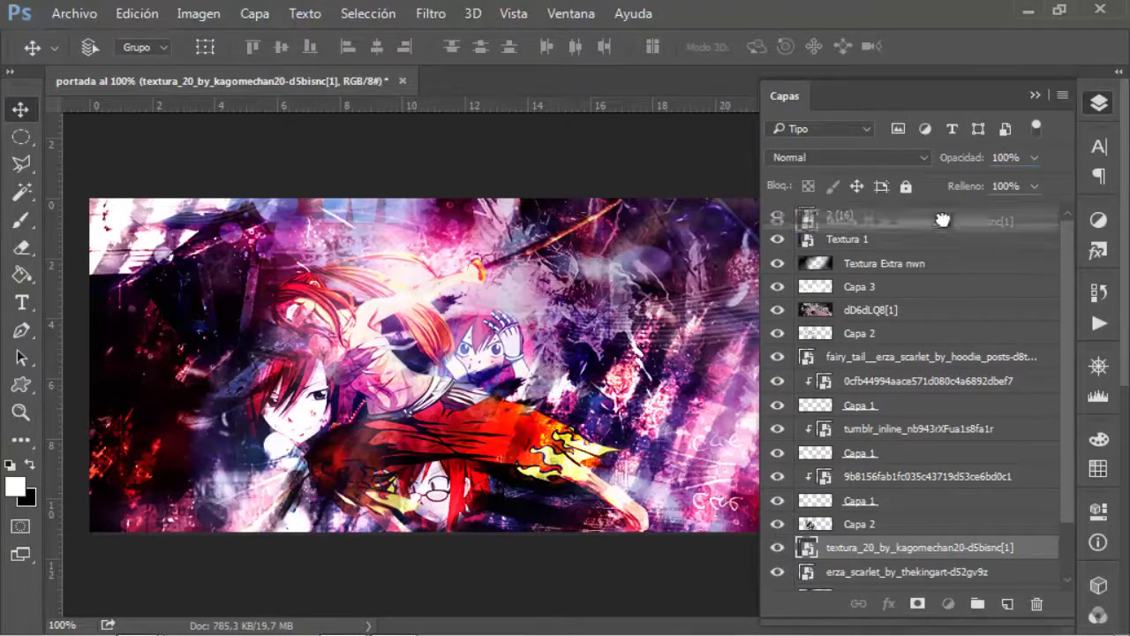
{"action": "left_click_drag", "start_coordinate": [943, 220], "coordinate": [937, 214]}
{"action": "left_click", "coordinate": [848, 157]}
{"action": "left_click", "coordinate": [799, 227]}
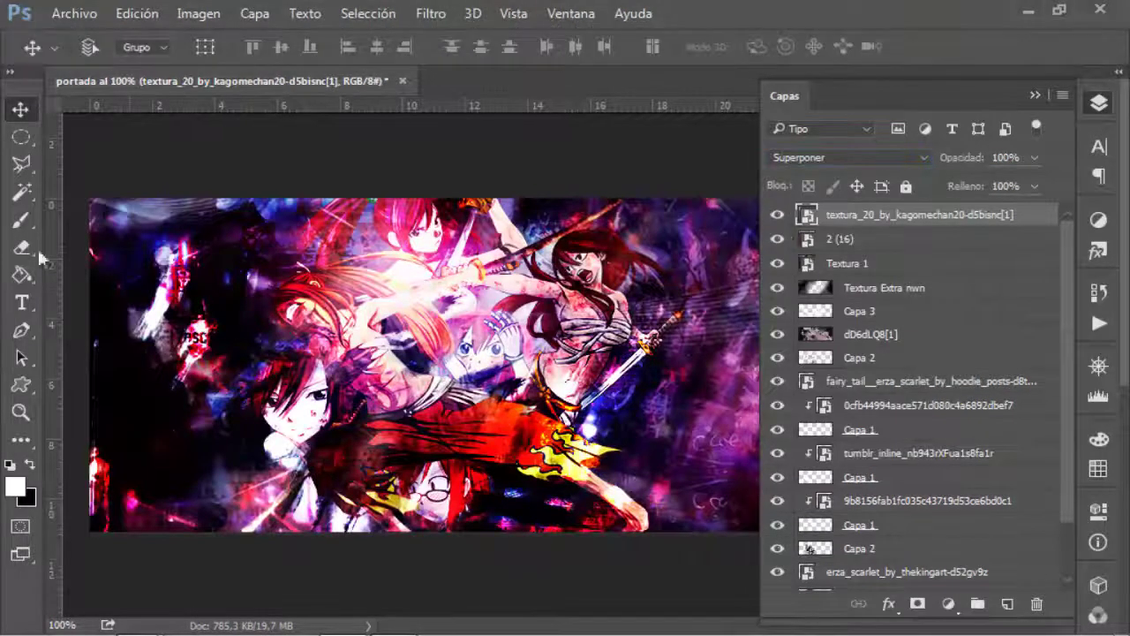
{"action": "left_click", "coordinate": [21, 247]}
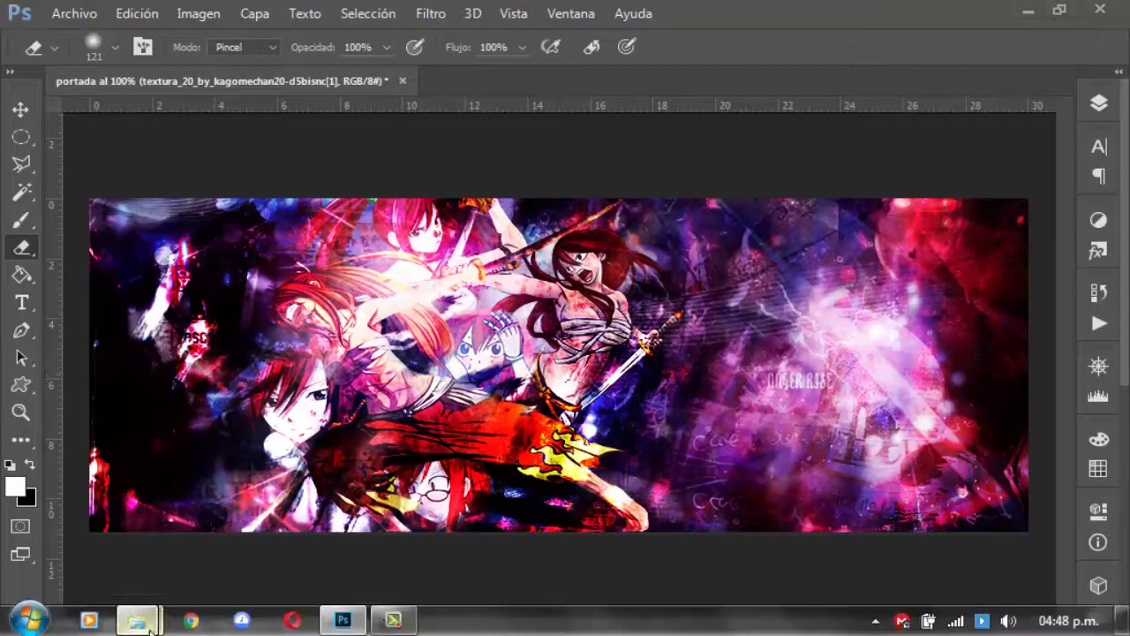
{"action": "left_click", "coordinate": [132, 620]}
- Place the large eye-patched Erza face image onto the banner, scaled to 111%
{"action": "left_click_drag", "start_coordinate": [368, 504], "coordinate": [843, 458]}
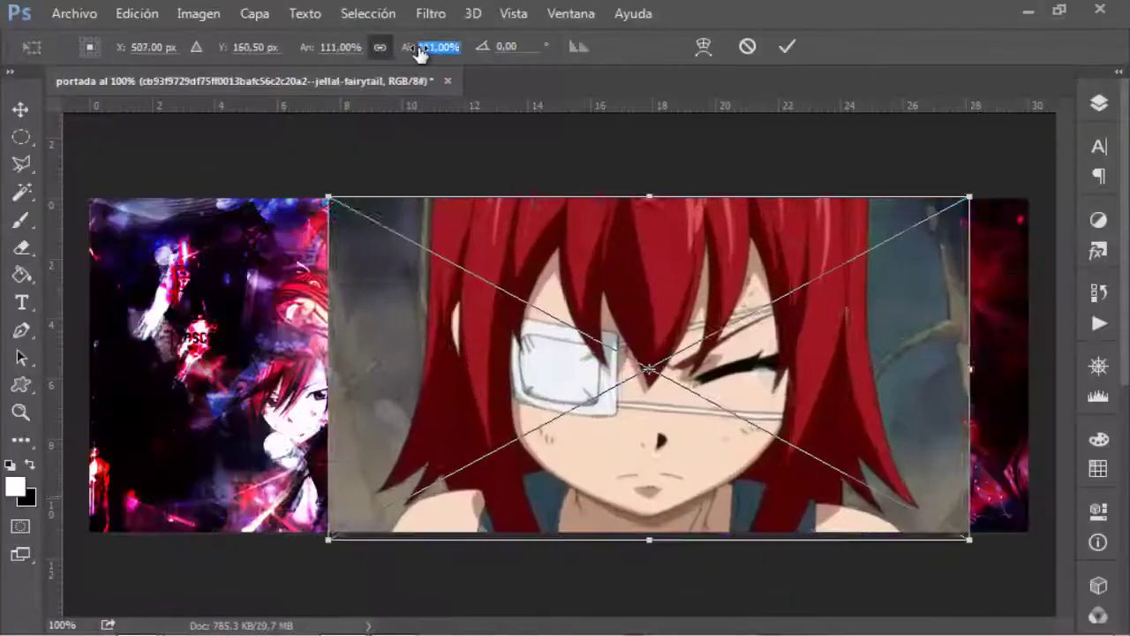
{"action": "key", "text": "Return"}
{"action": "left_click", "coordinate": [1098, 103]}
{"action": "left_click", "coordinate": [848, 529]}
- Rasterize the face layer and erase its edges on Capa 3 with the Eraser
{"action": "left_click", "coordinate": [484, 292]}
{"action": "left_click", "coordinate": [488, 284]}
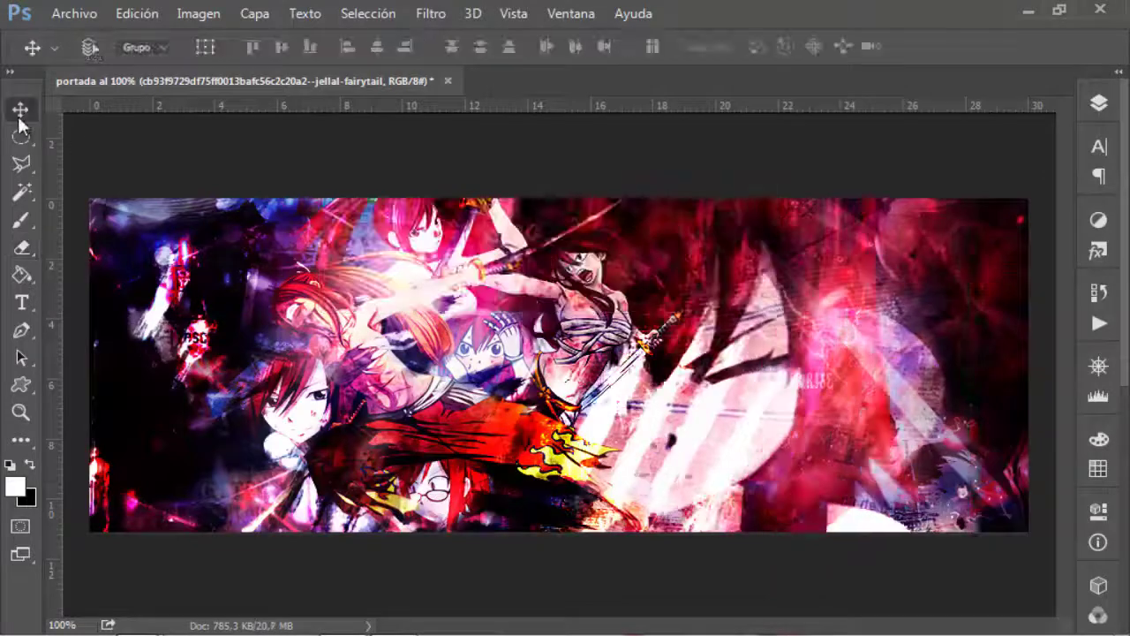
{"action": "key", "text": "F7"}
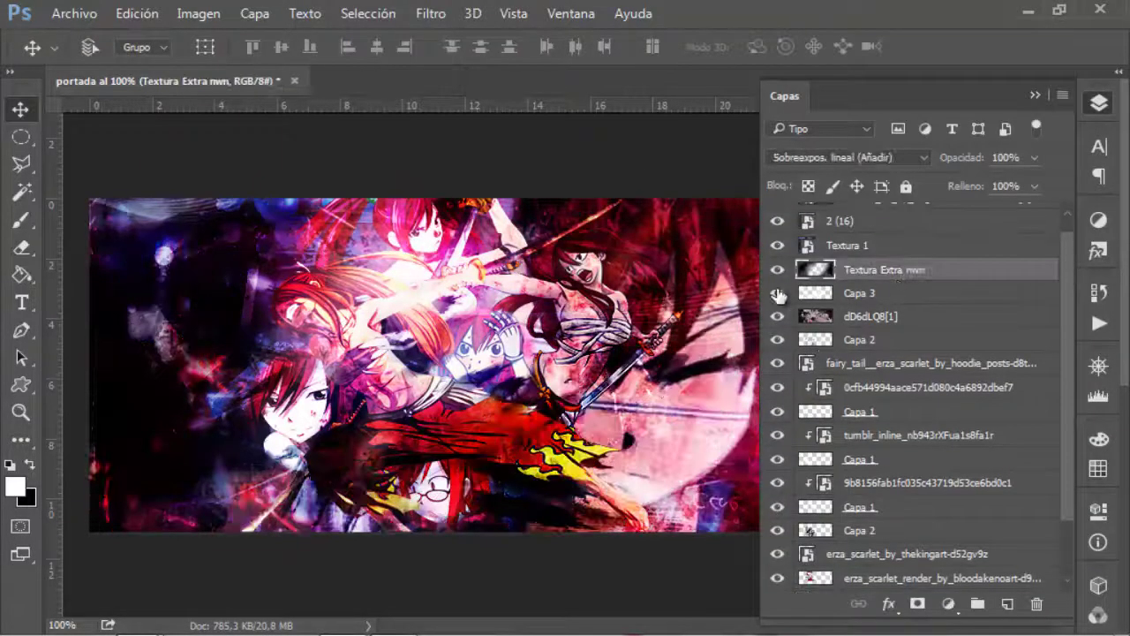
{"action": "left_click", "coordinate": [778, 294]}
{"action": "key", "text": "e"}
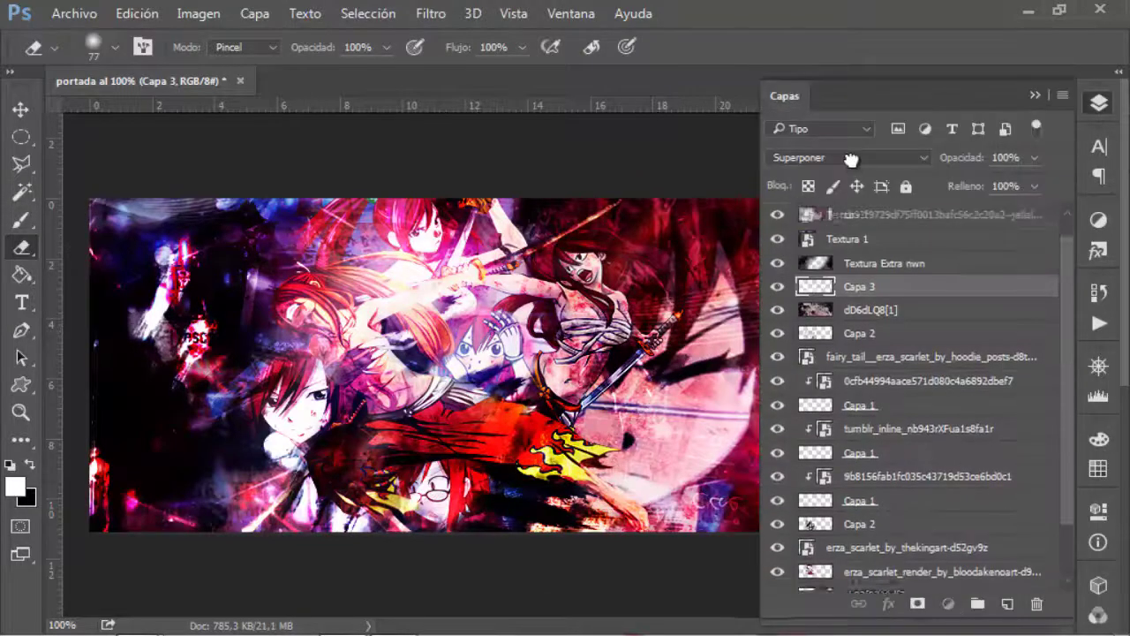
{"action": "left_click", "coordinate": [844, 184]}
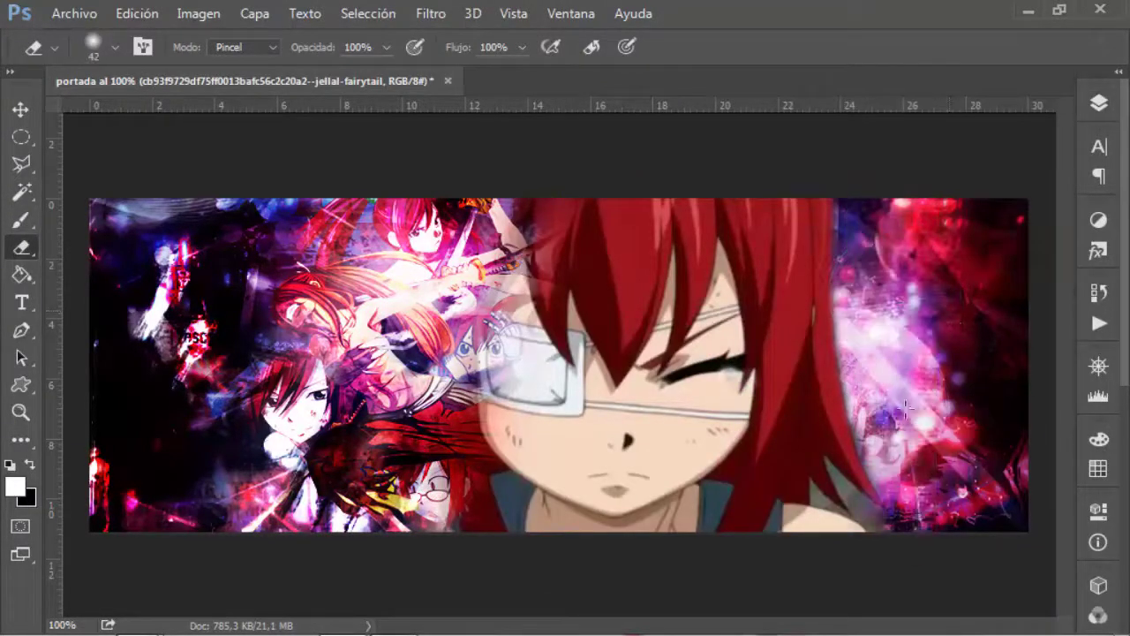
{"action": "scroll", "coordinate": [905, 407], "scroll_direction": "up", "scroll_amount": 5}
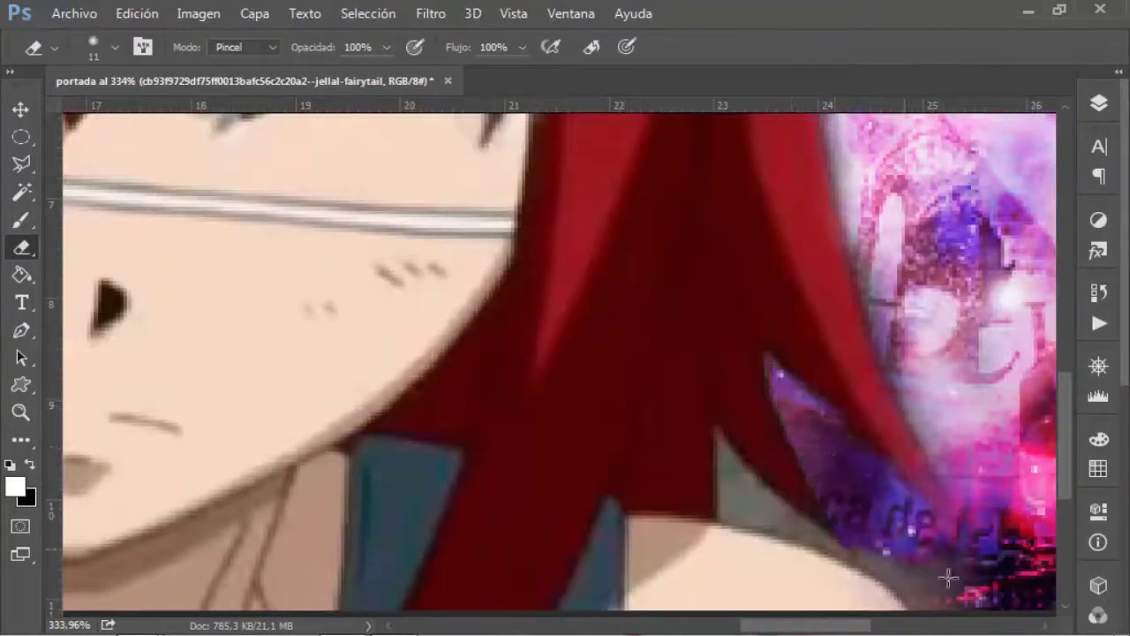
{"action": "scroll", "coordinate": [893, 323], "scroll_direction": "down", "scroll_amount": 5}
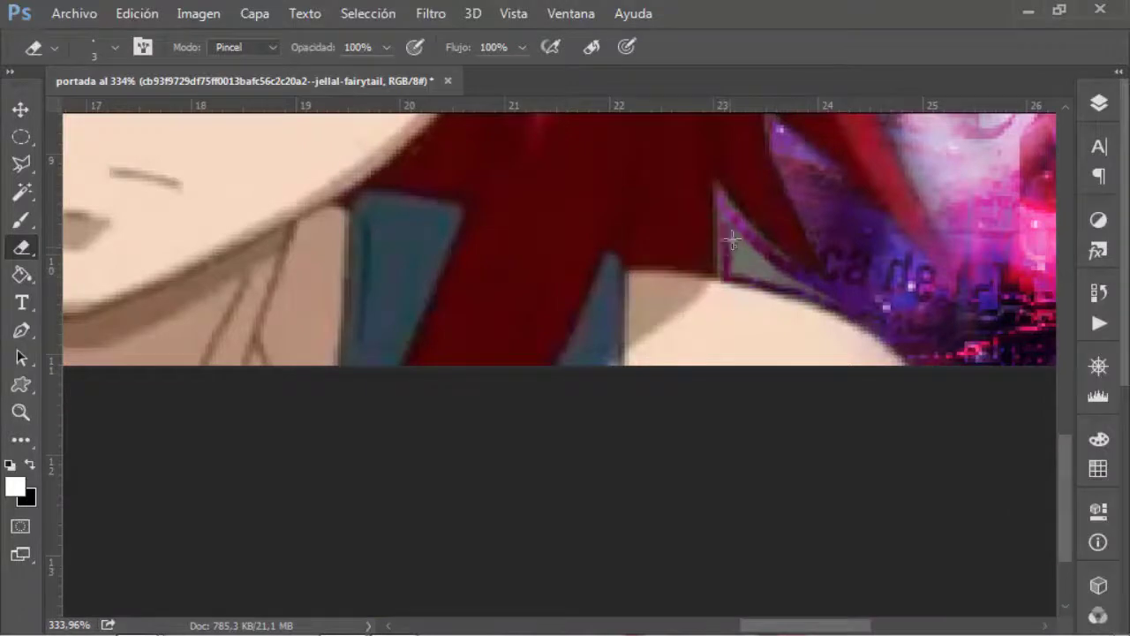
{"action": "key", "text": "ctrl+0"}
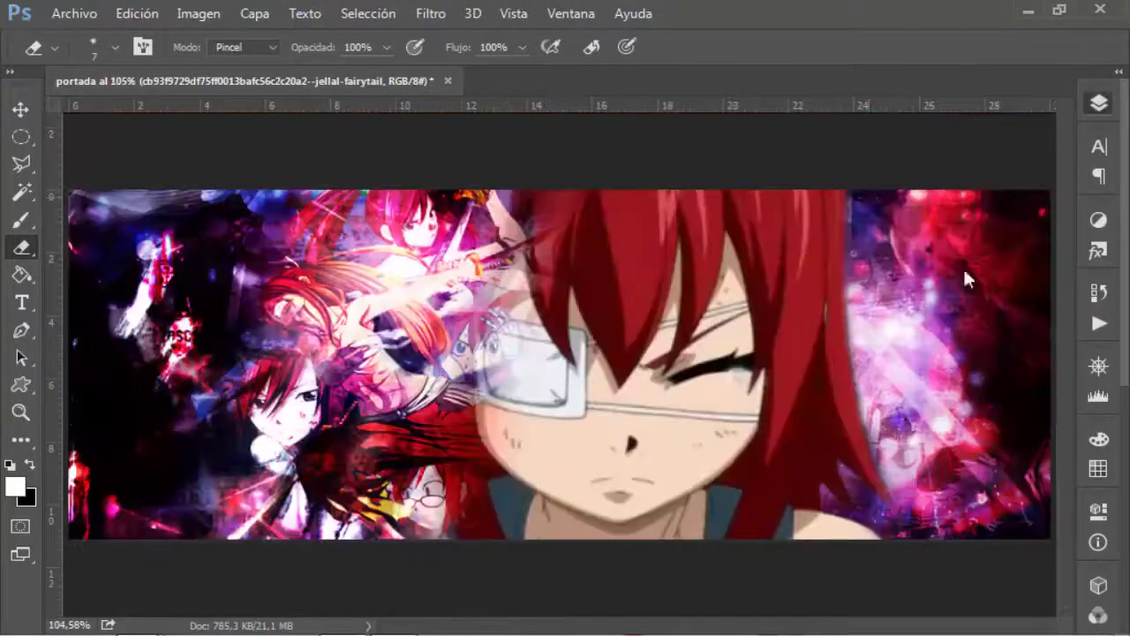
- Contract the face layer's selection by 2 px and move the face layer behind the renders
{"action": "left_click", "coordinate": [1098, 102]}
{"action": "left_click", "coordinate": [368, 13]}
{"action": "left_click", "coordinate": [691, 356]}
{"action": "left_click", "coordinate": [718, 242]}
{"action": "left_click", "coordinate": [369, 14]}
{"action": "left_click", "coordinate": [692, 340]}
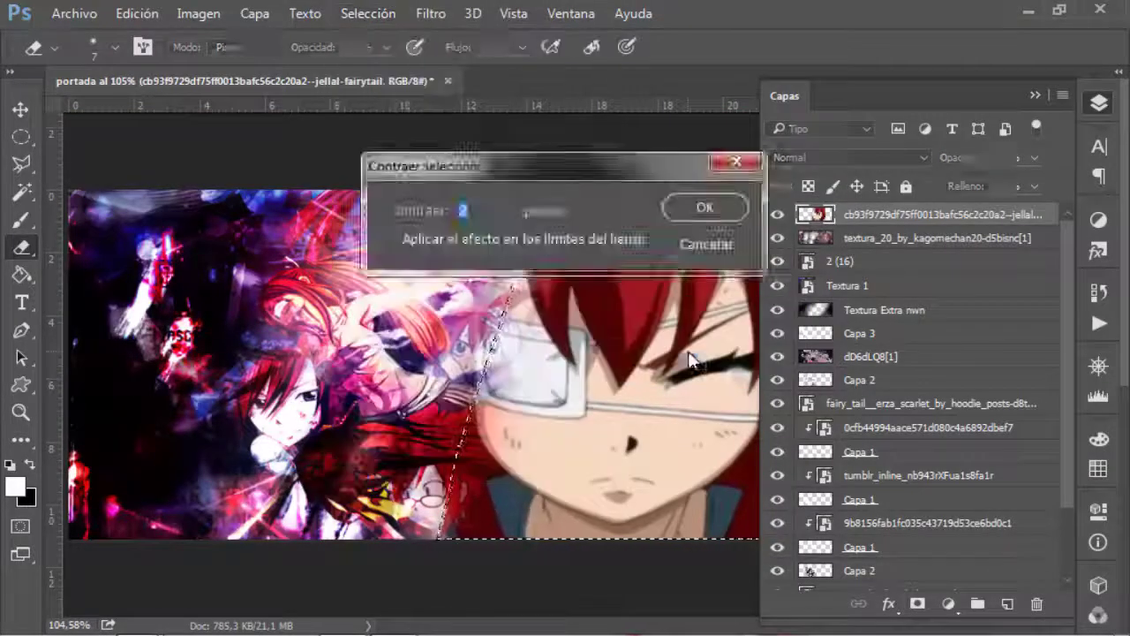
{"action": "key", "text": "Return"}
{"action": "scroll", "coordinate": [927, 398], "scroll_direction": "down", "scroll_amount": 3}
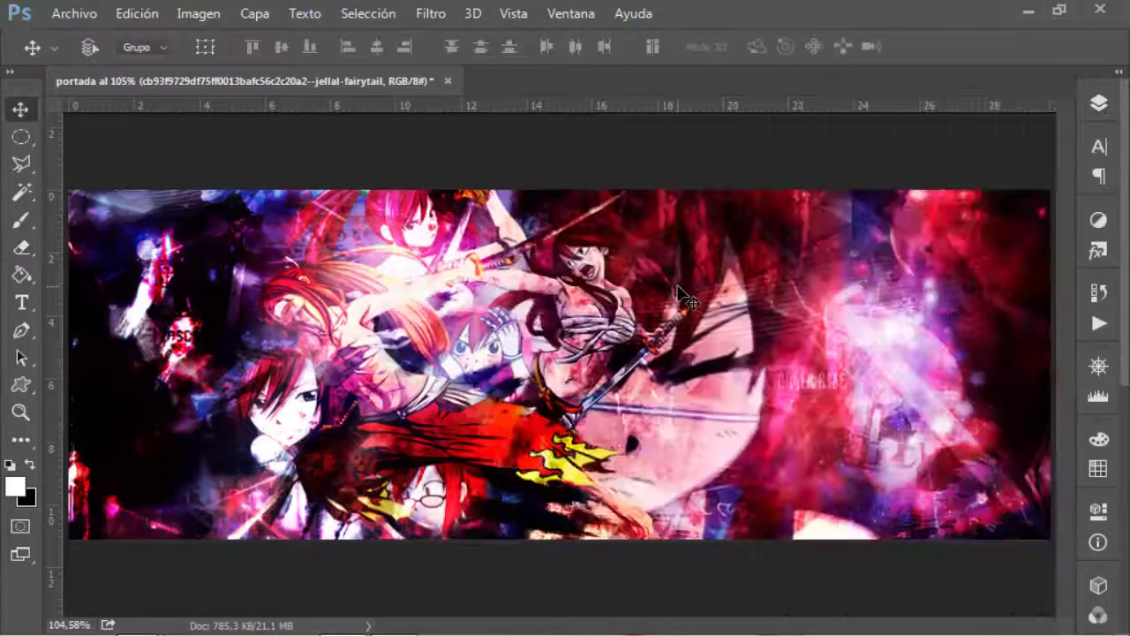
- Create a new empty layer, Capa 4
{"action": "left_click", "coordinate": [1098, 103]}
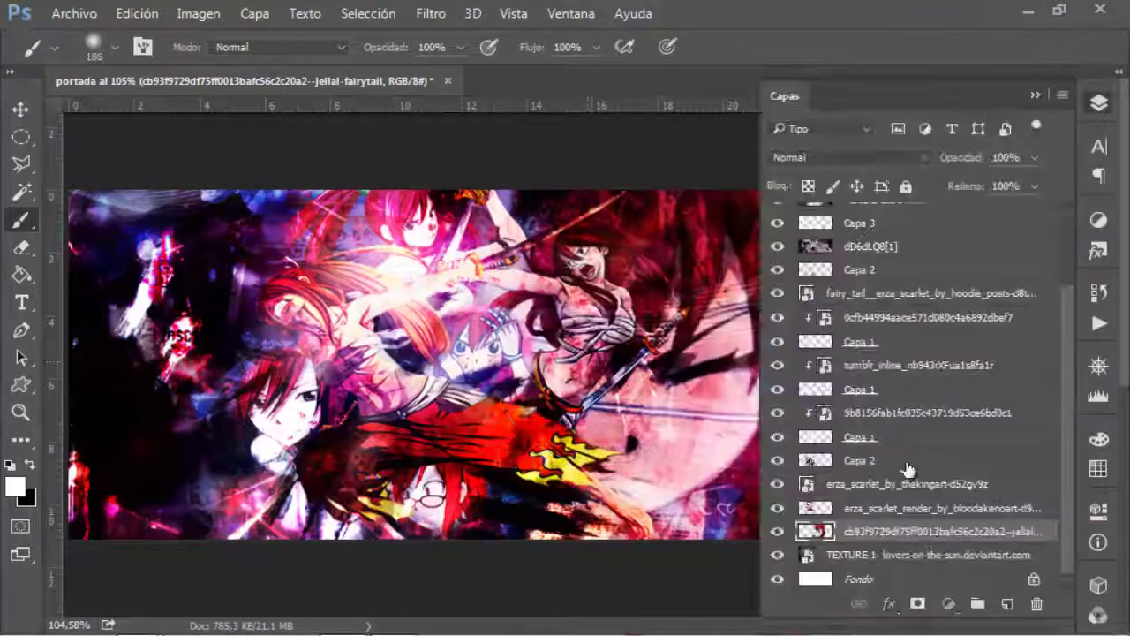
{"action": "left_click", "coordinate": [847, 158]}
{"action": "key", "text": "Escape"}
{"action": "key", "text": "ctrl+shift+alt+n"}
- Set Capa 4 to Superponer and paint a soft light glow with a large soft brush
{"action": "left_click", "coordinate": [1099, 103]}
{"action": "left_click", "coordinate": [1098, 102]}
{"action": "left_click", "coordinate": [848, 158]}
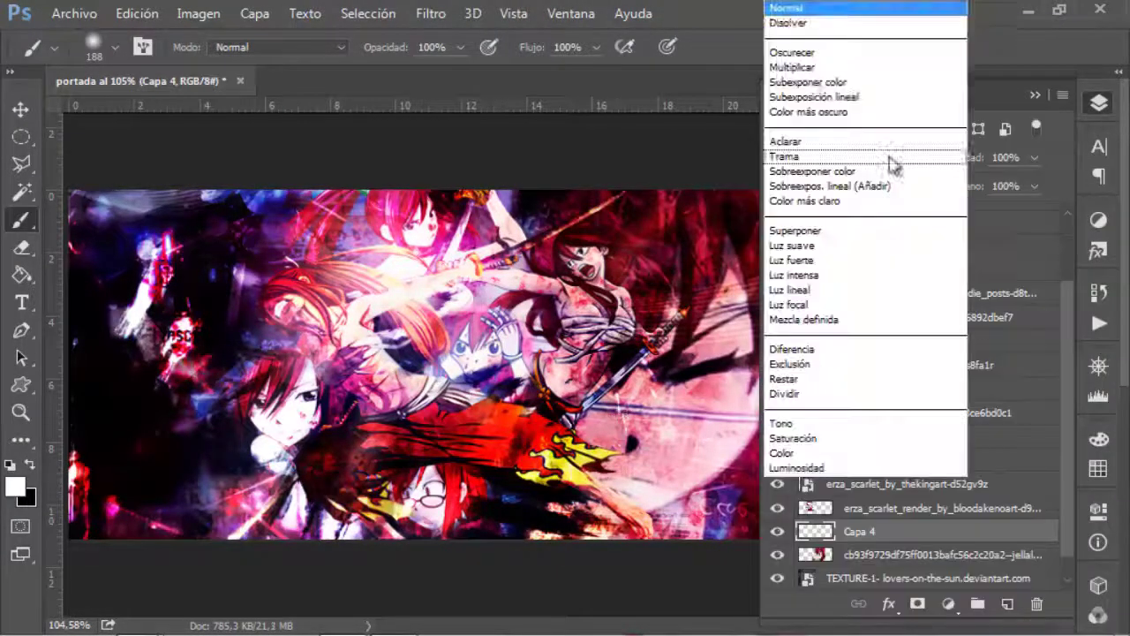
{"action": "left_click", "coordinate": [786, 232]}
{"action": "left_click", "coordinate": [1099, 102]}
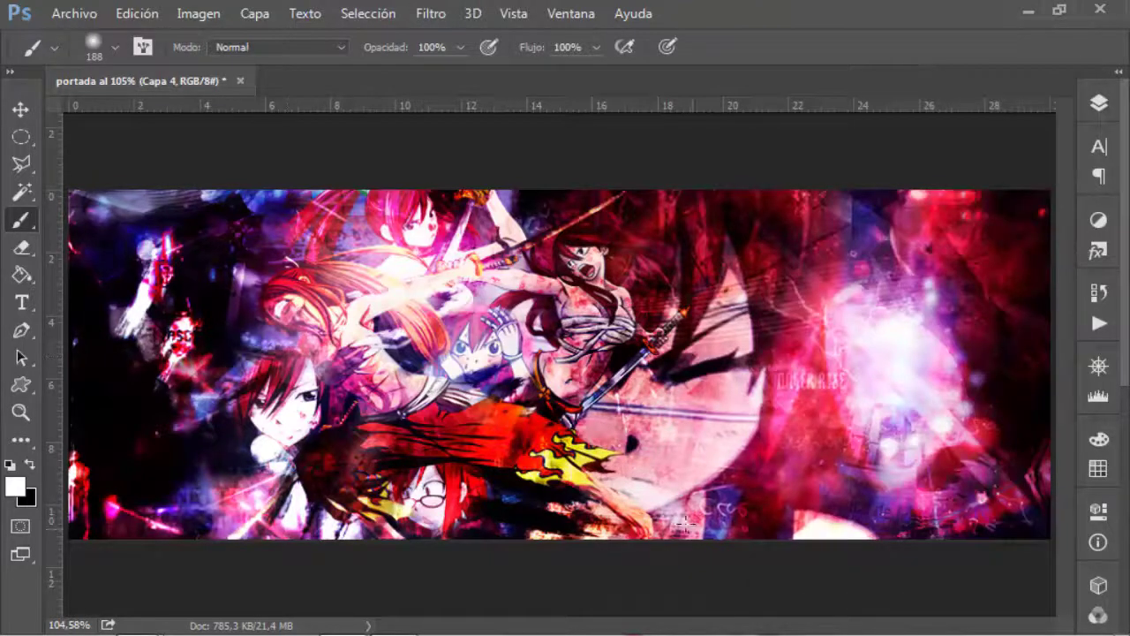